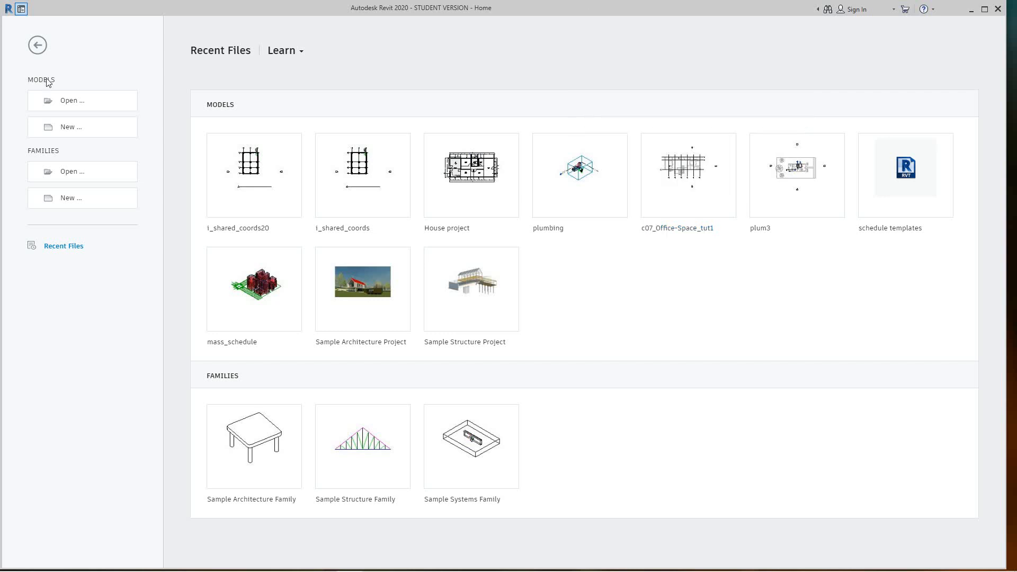
Create a new project from the Architectural Template
left_click(72, 128)
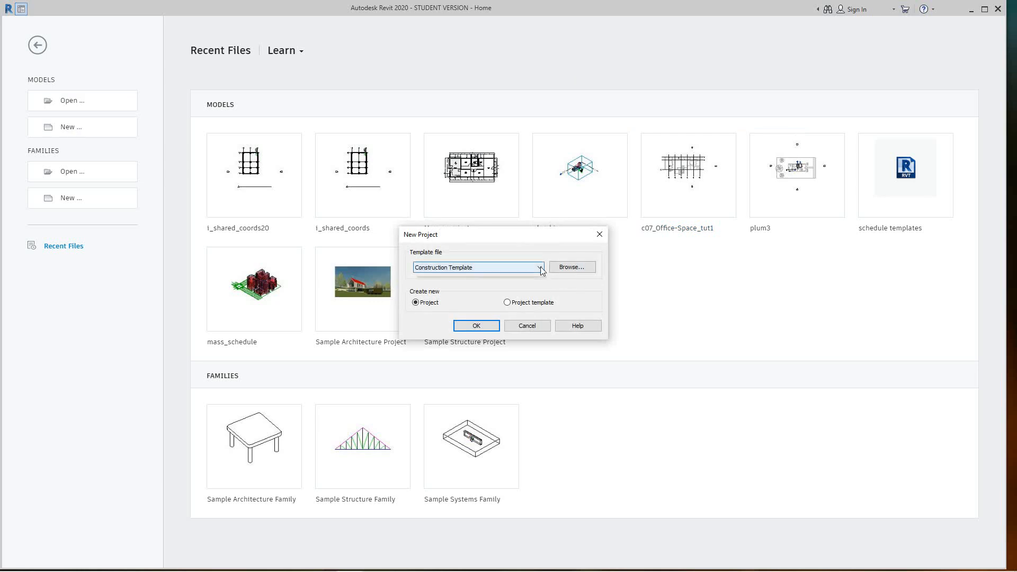
left_click(527, 268)
left_click(468, 291)
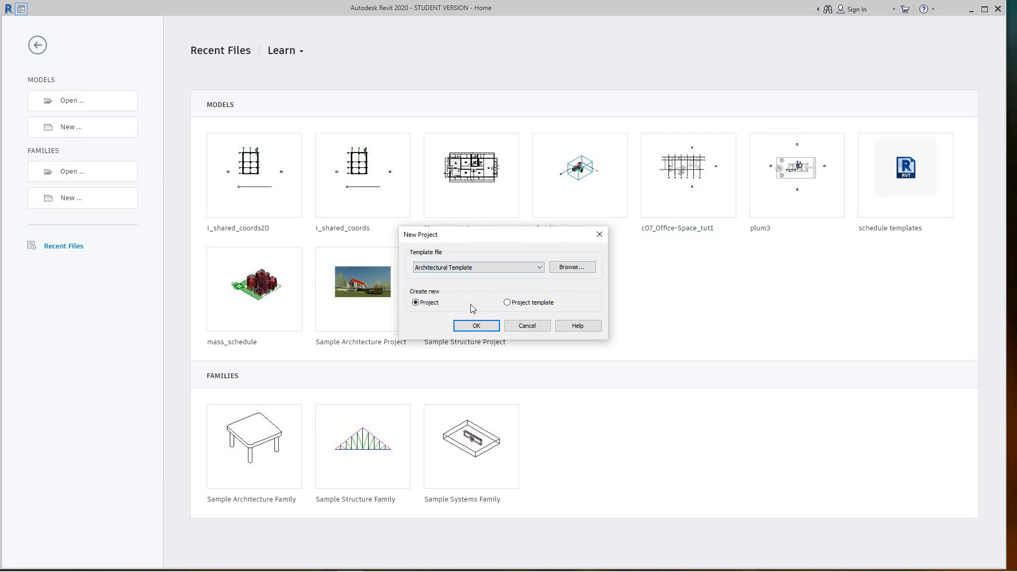
left_click(476, 325)
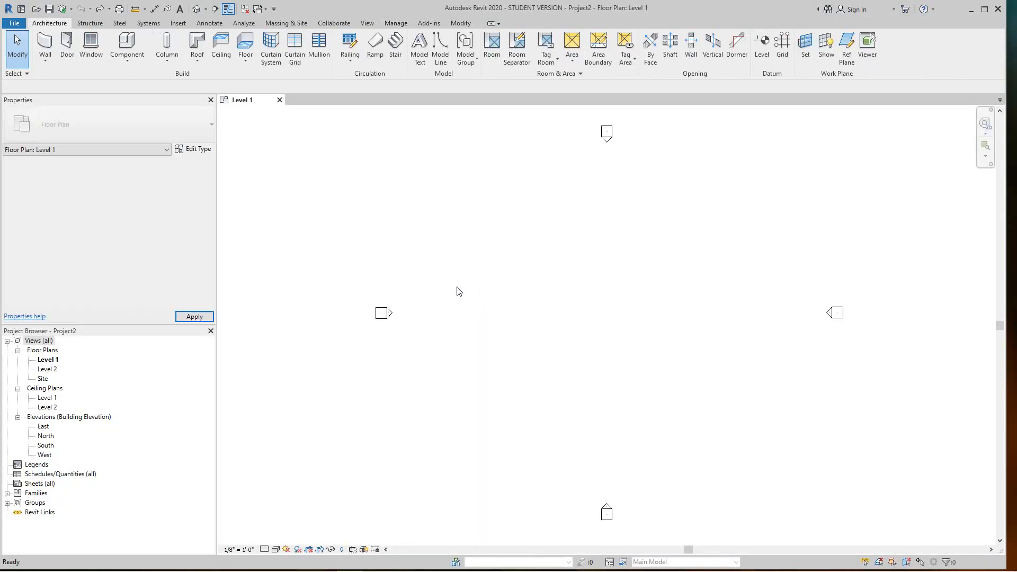
Open the Site floor plan from the Project Browser
left_click(43, 379)
double_click(44, 378)
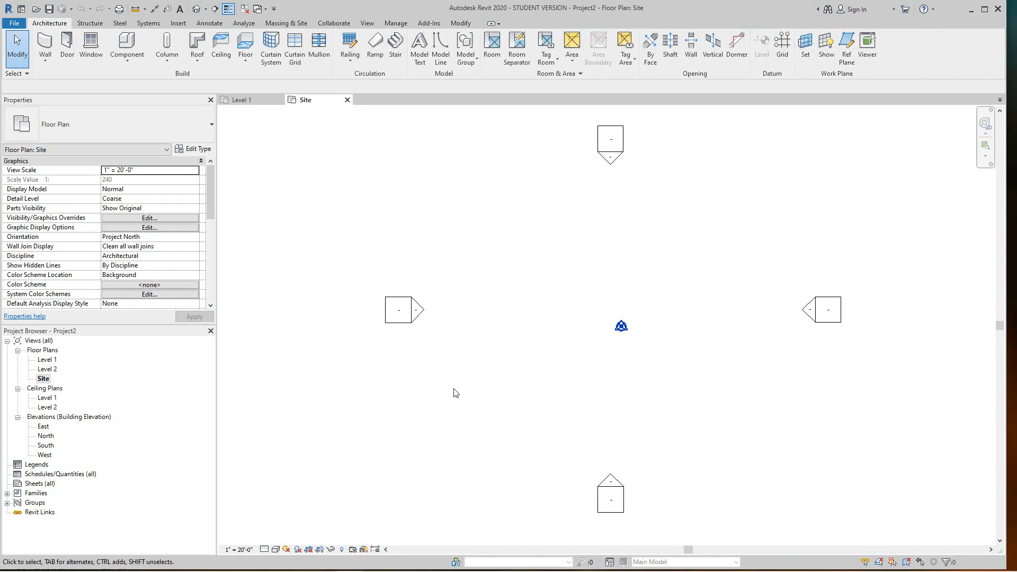
scroll(458, 360, "down", 2)
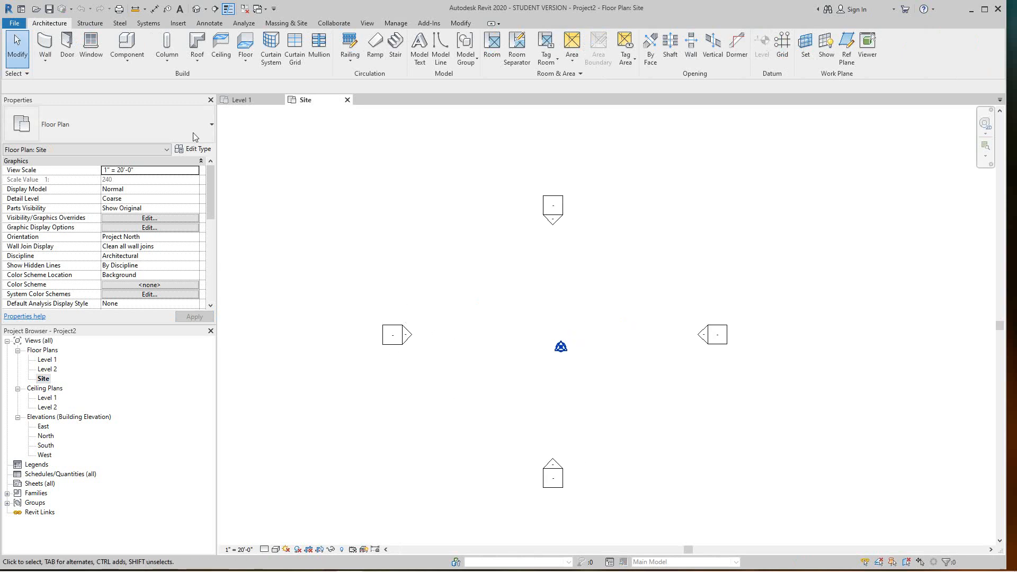
Link Import Site.dwg into the Site plan using Auto - Center to Center positioning
left_click(180, 23)
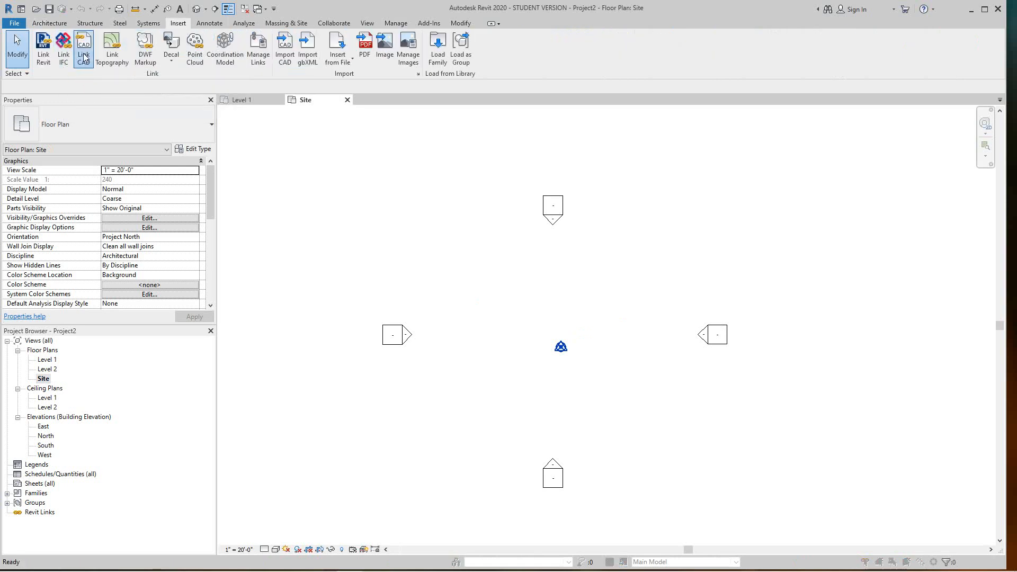
left_click(84, 55)
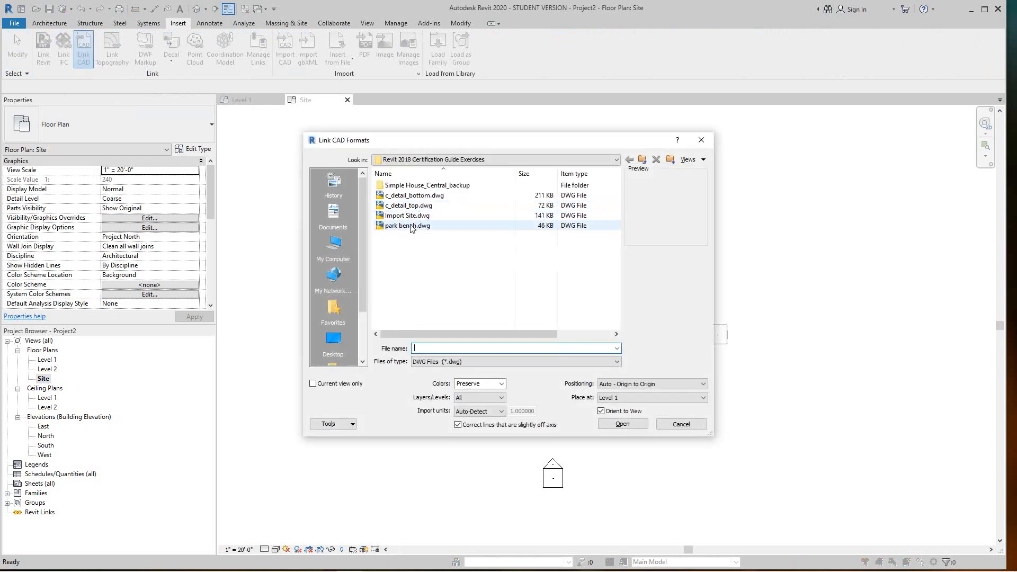
left_click(408, 217)
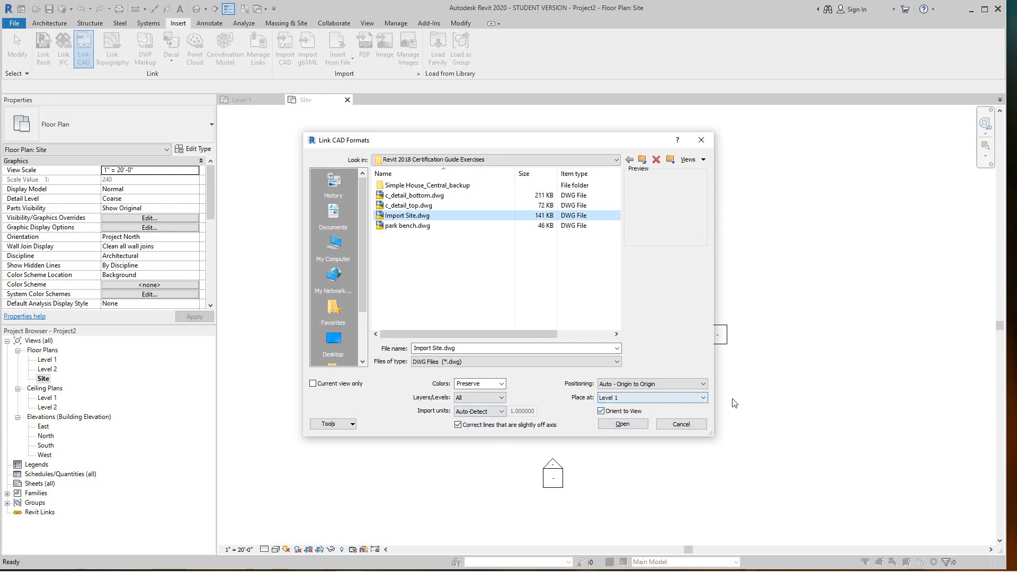
left_click(703, 385)
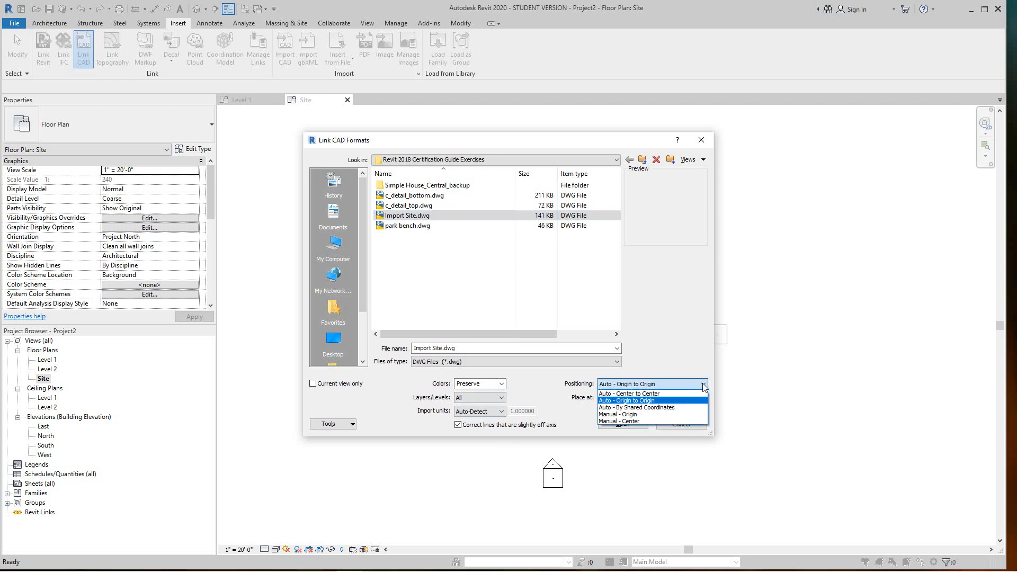
left_click(657, 399)
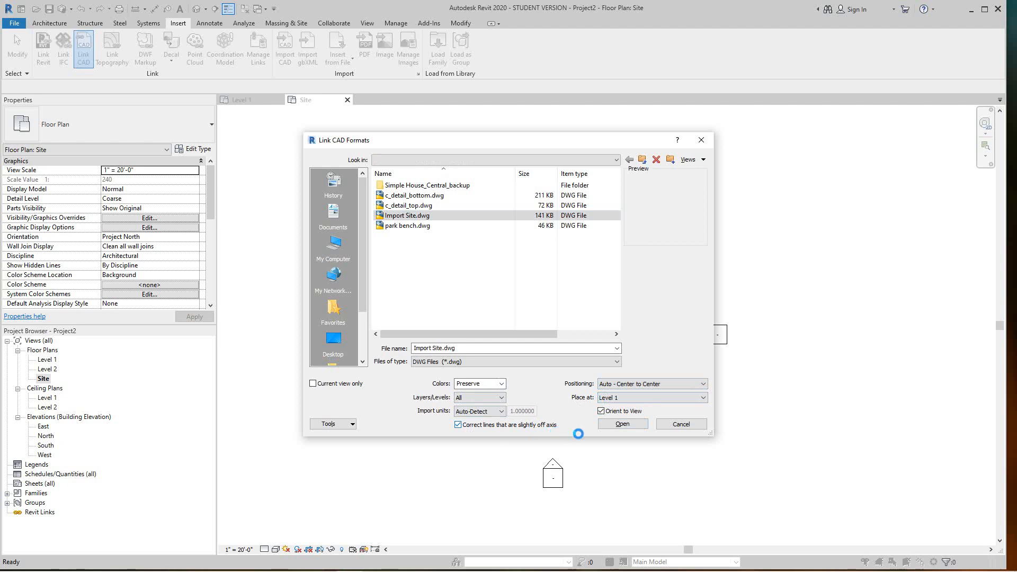
left_click(622, 424)
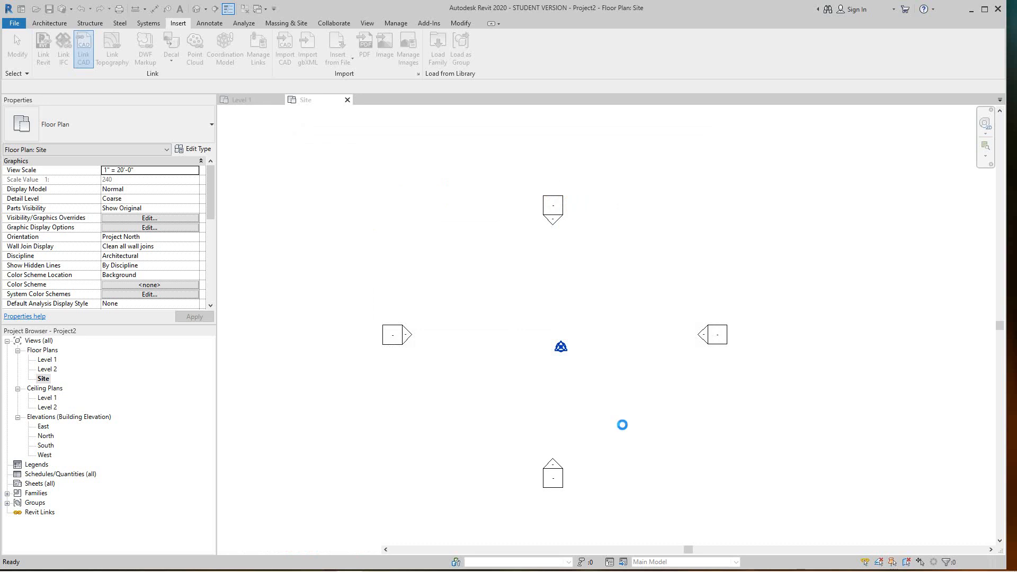
Select the linked Import Site.dwg and open its Shared Site <Not Shared> coordinate options
scroll(600, 434, "down", 2)
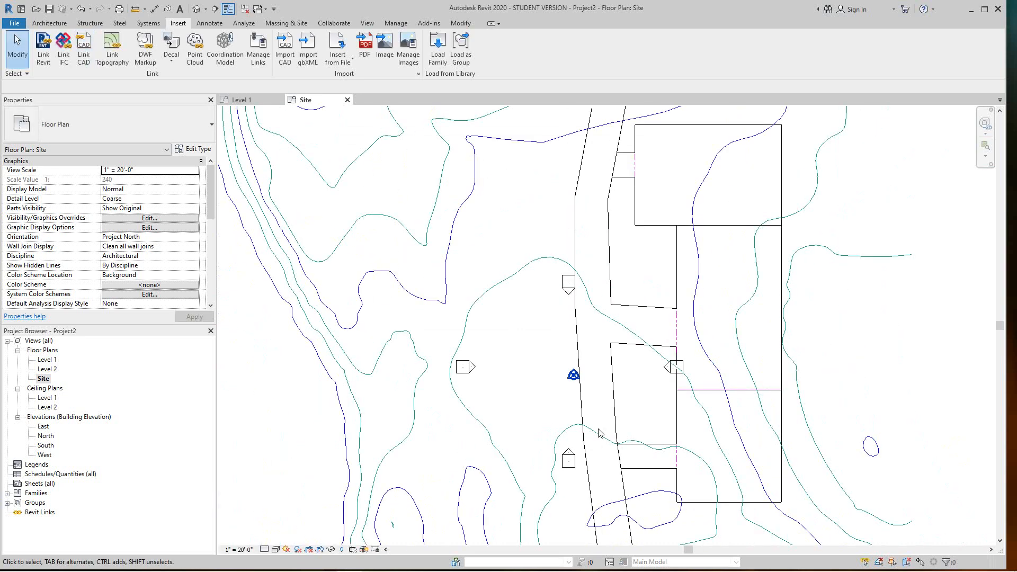
scroll(599, 433, "down", 2)
scroll(587, 430, "down", 2)
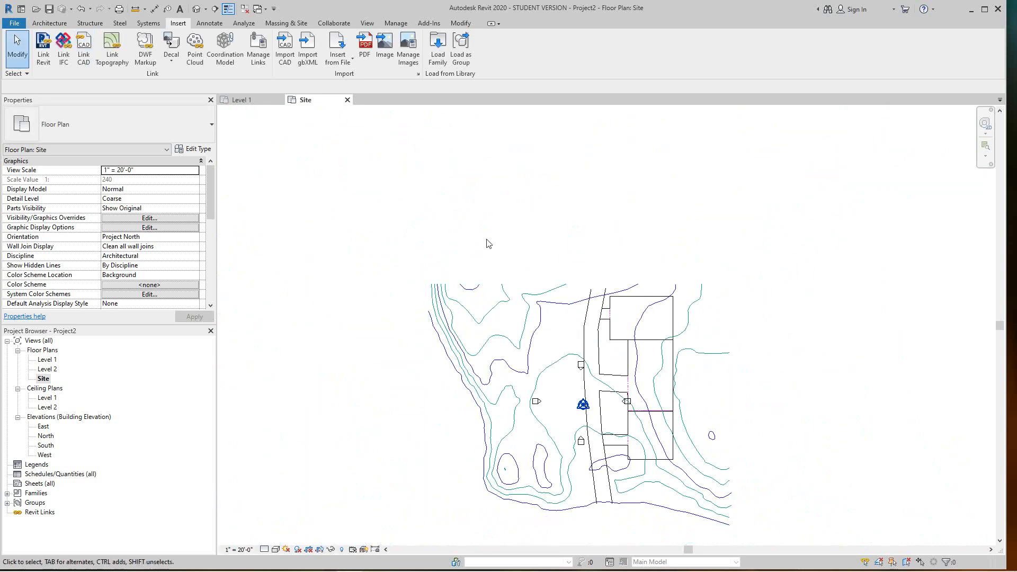
scroll(579, 396, "up", 3)
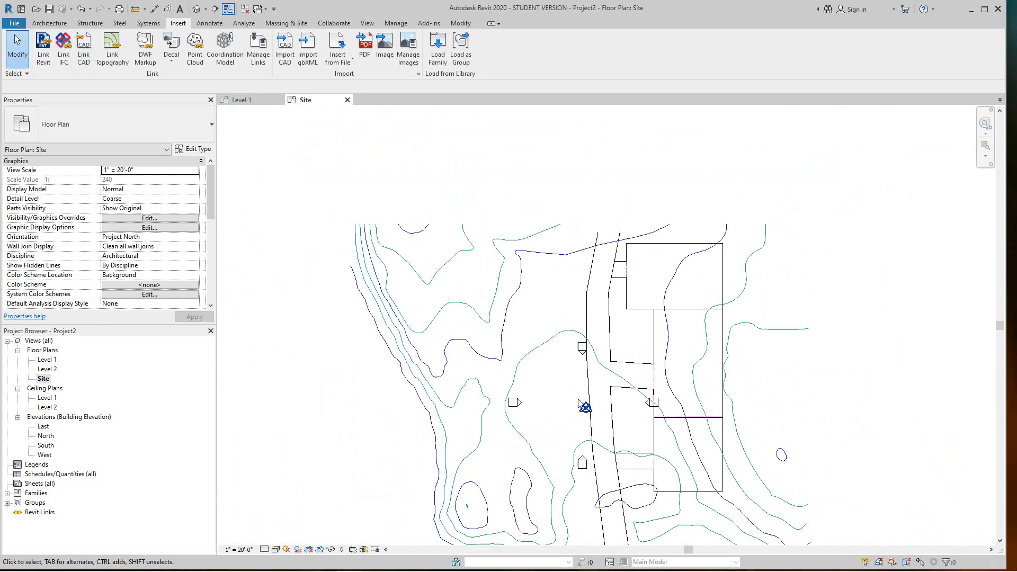
scroll(537, 337, "down", 2)
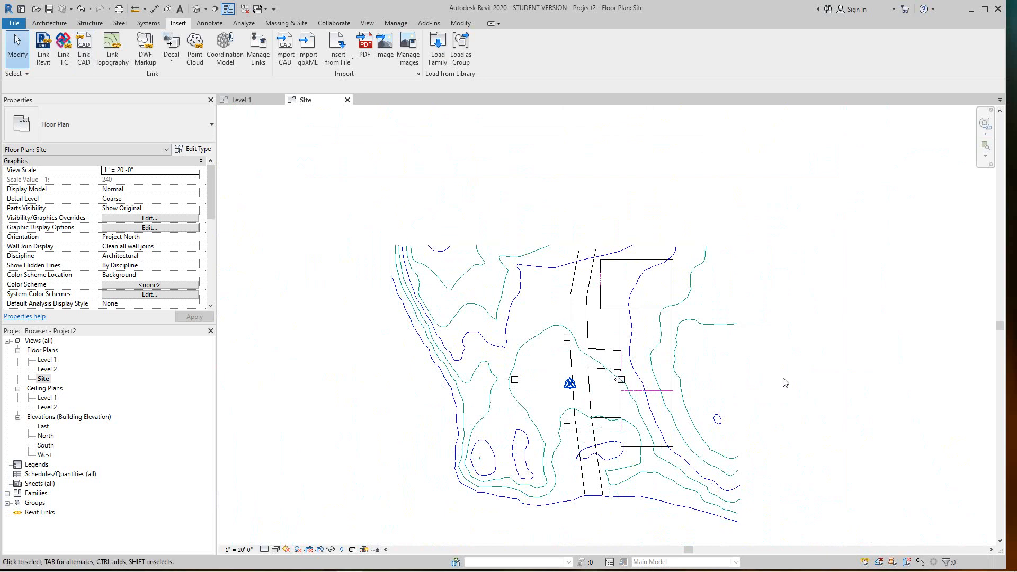
left_click(672, 357)
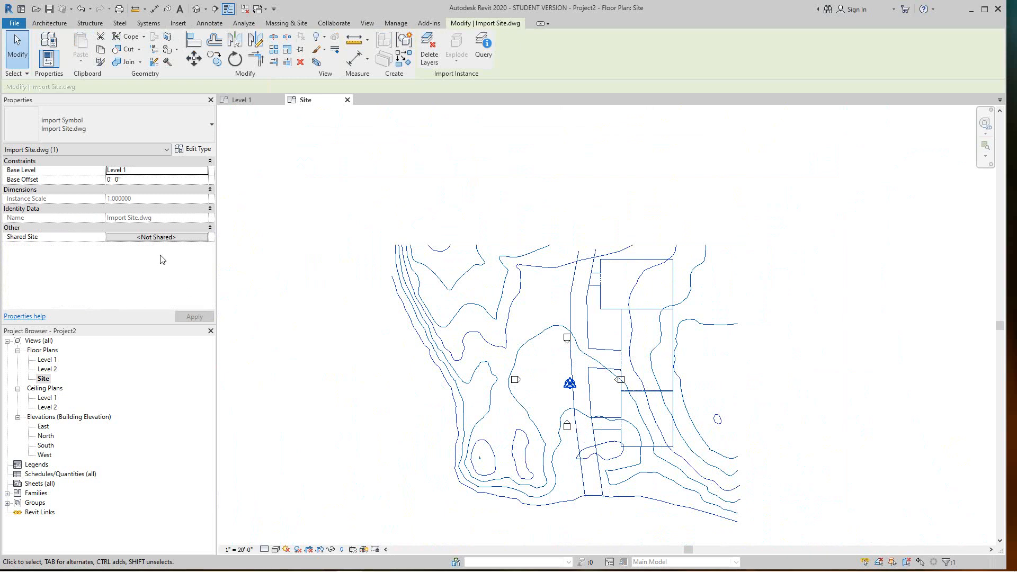
left_click(147, 238)
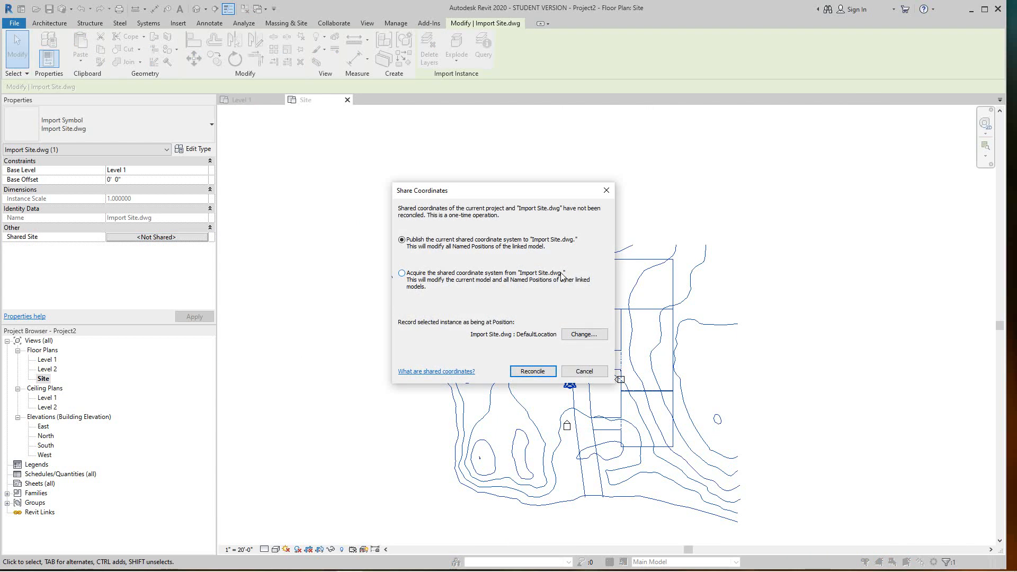
Choose to acquire the shared coordinate system and open the Location Weather and Site settings
left_click(402, 274)
left_click(579, 335)
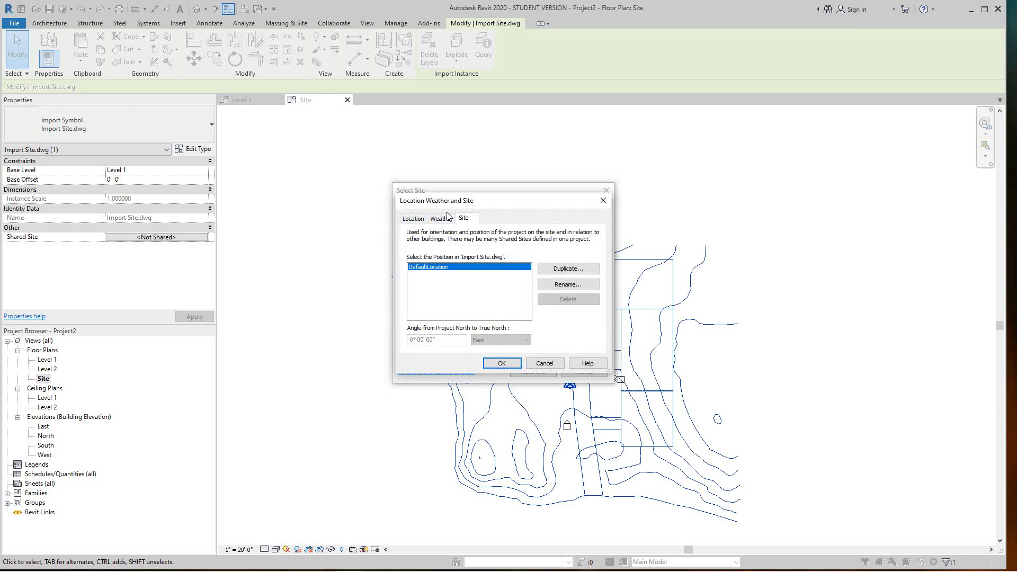
left_click(416, 221)
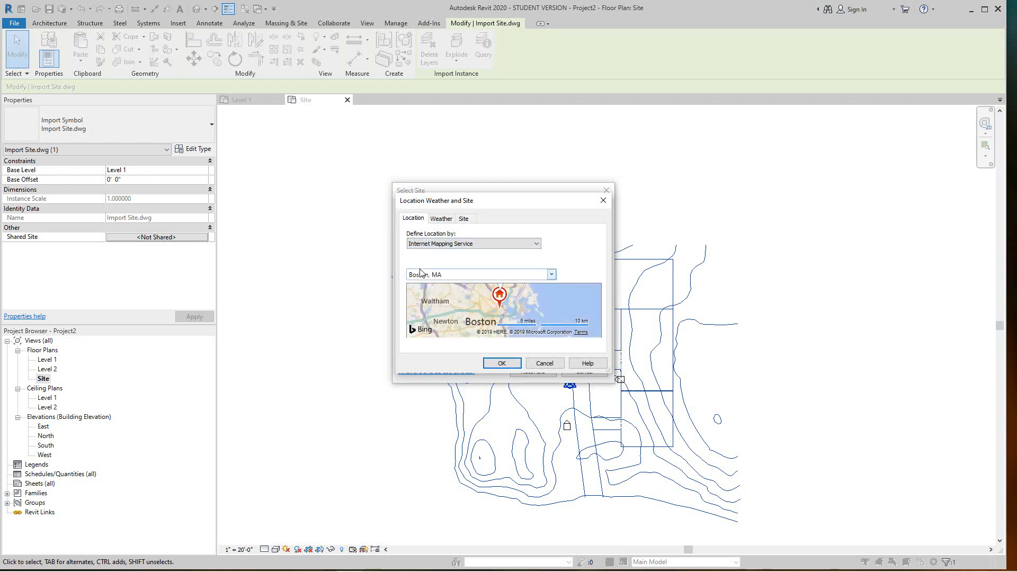
left_click(420, 272)
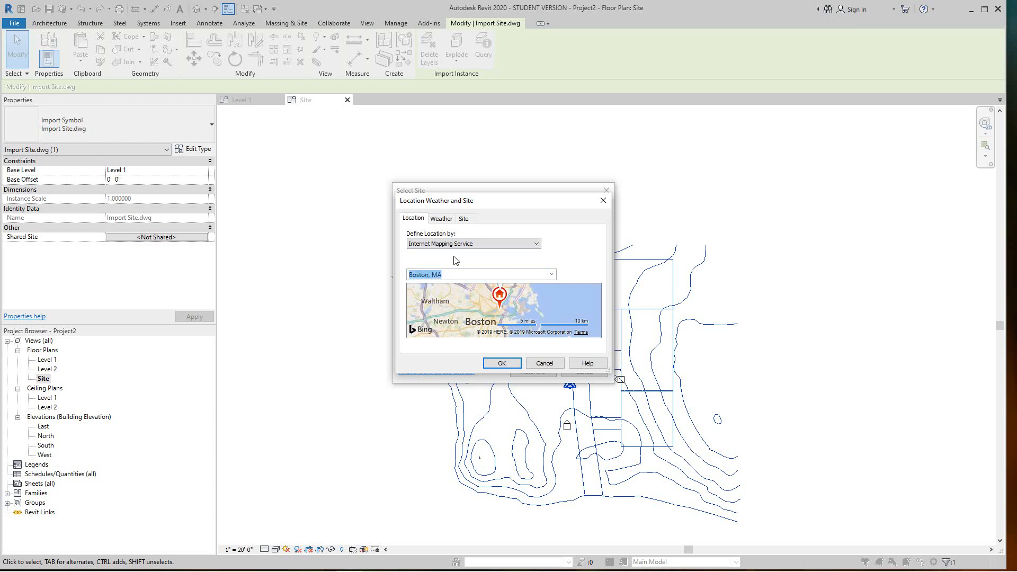
left_click(446, 274)
left_click_drag(444, 274, 405, 280)
type("*00")
key("BackSpace")
key("BackSpace")
left_click(508, 364)
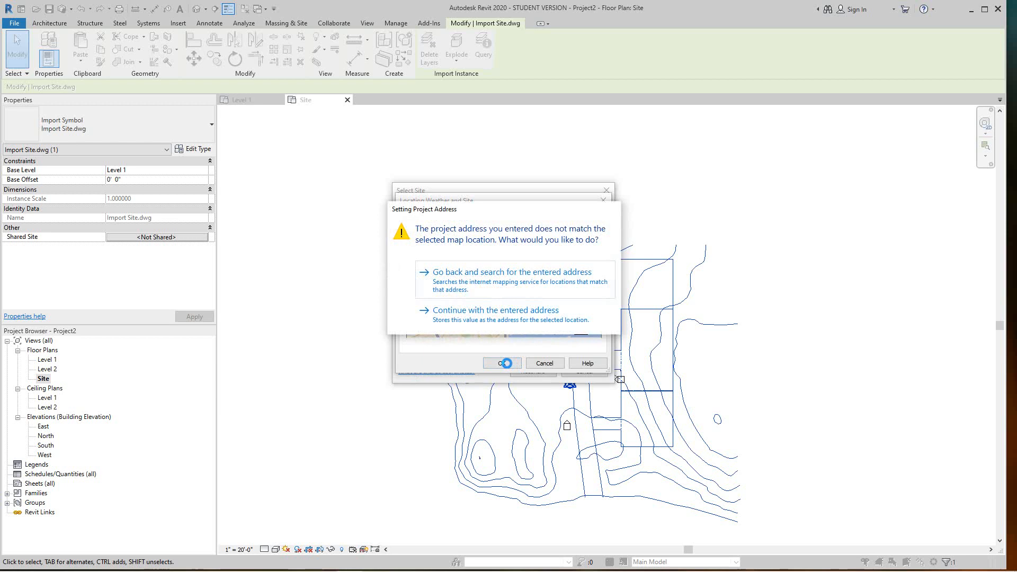
left_click(490, 316)
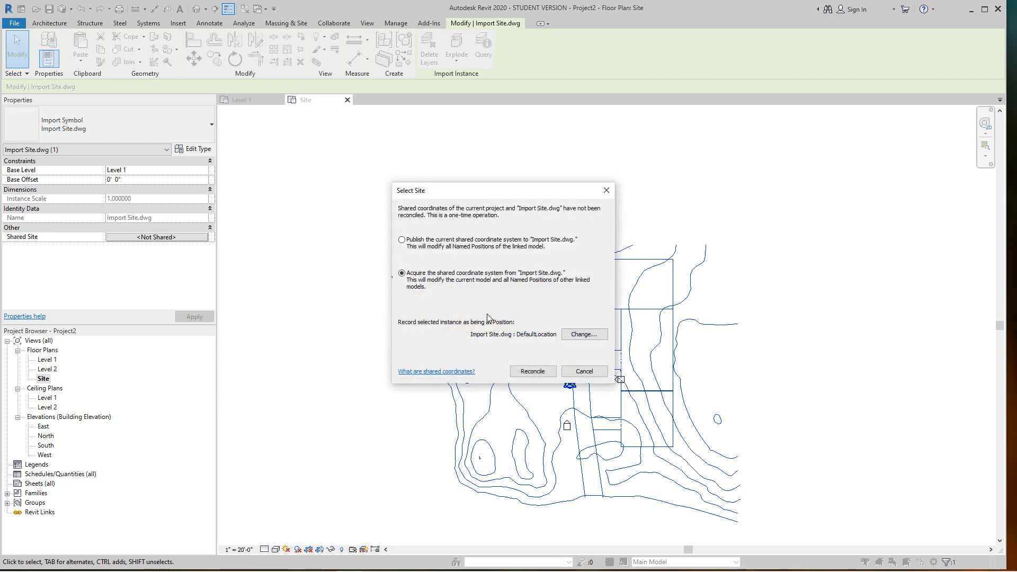
Reopen and review the Location Weather and Site settings for Import Site.dwg
left_click(571, 337)
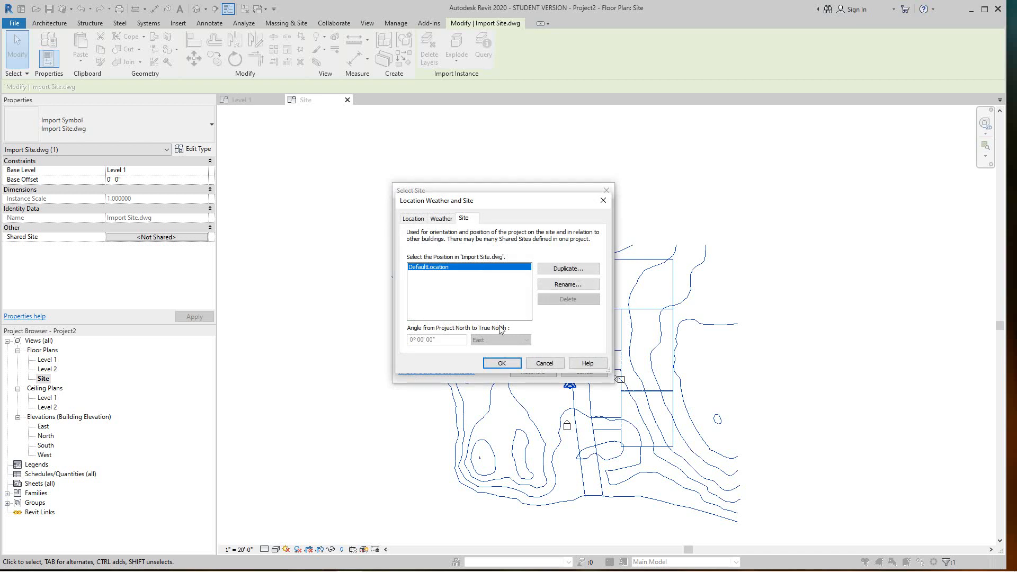
left_click(411, 219)
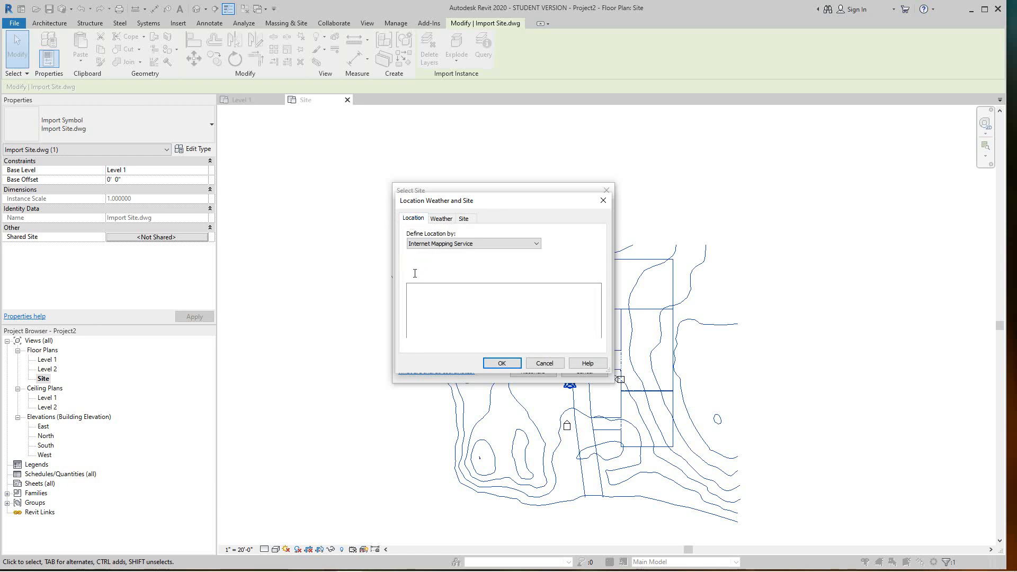
left_click(501, 364)
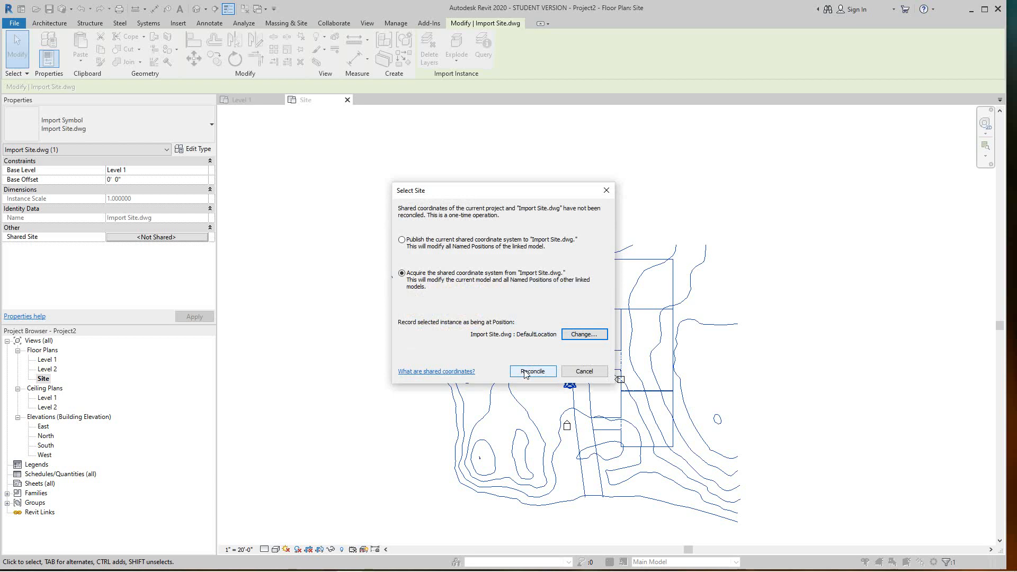
left_click(574, 335)
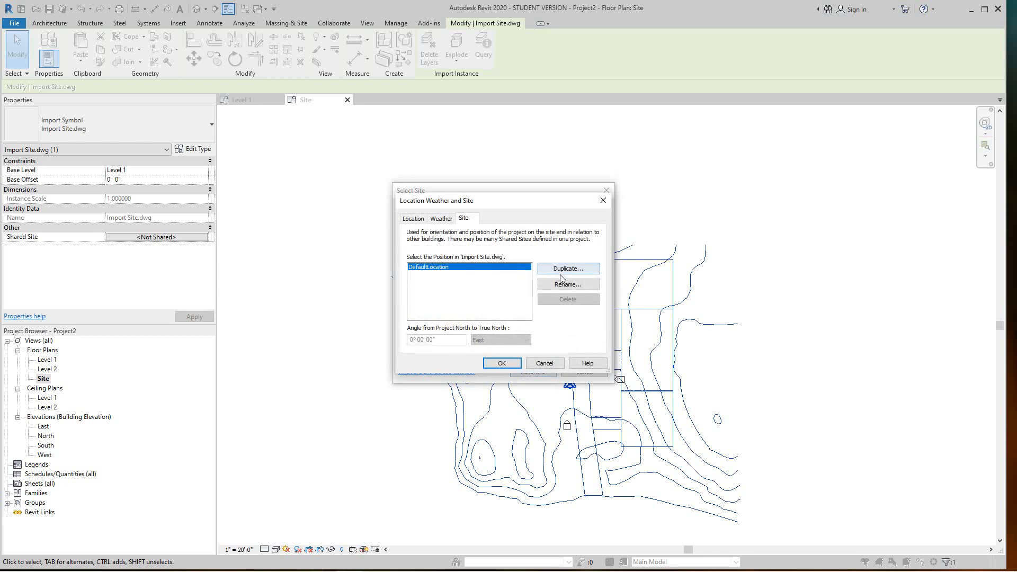
left_click(502, 363)
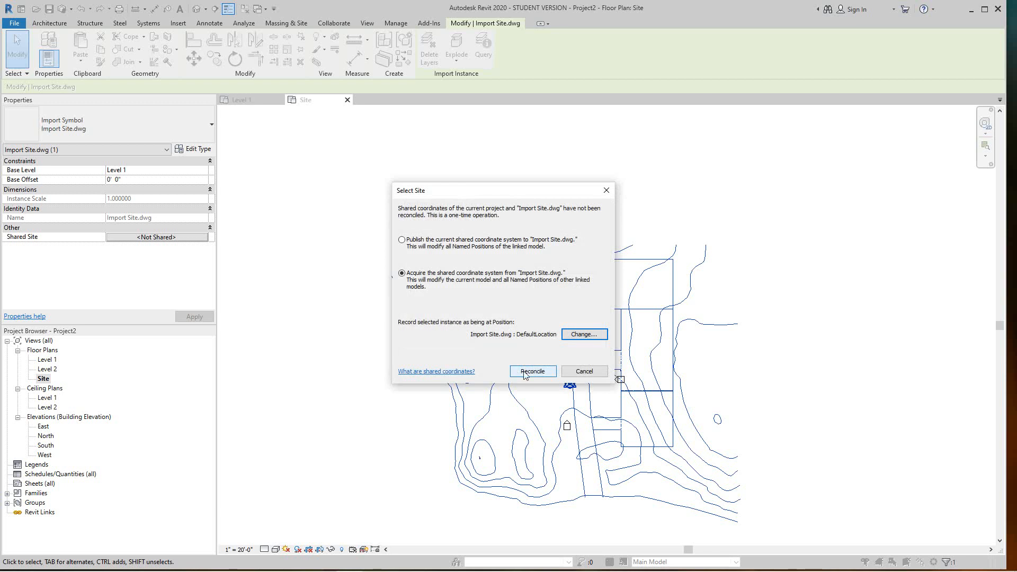
Search the Oakland address on the map and confirm the new project location
left_click(585, 336)
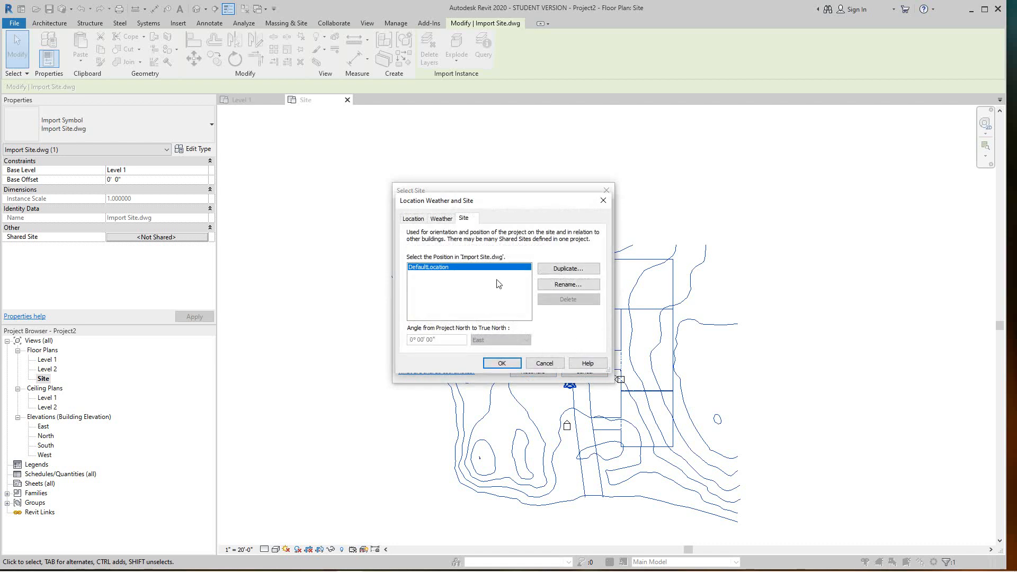
left_click(415, 220)
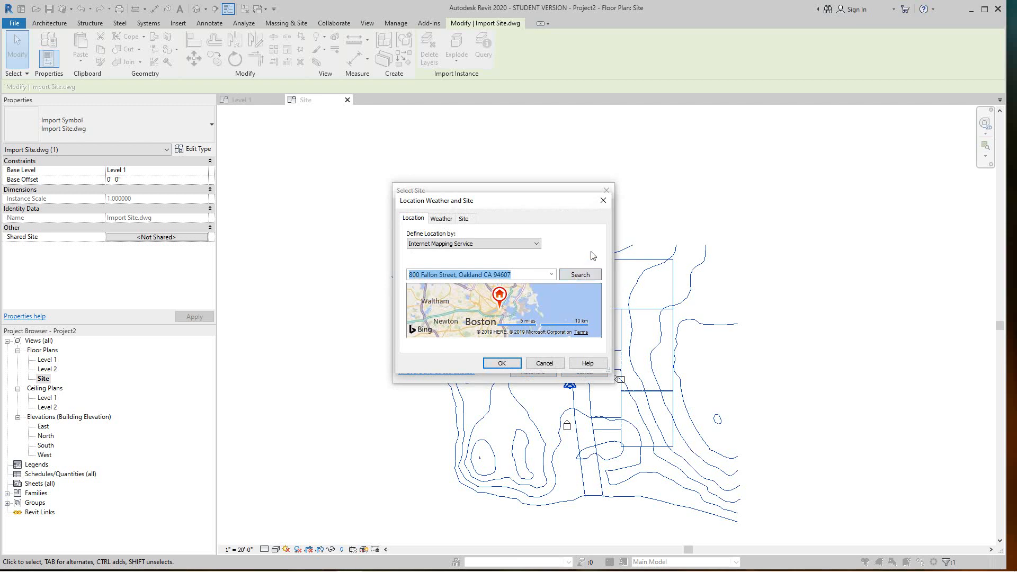
left_click(585, 275)
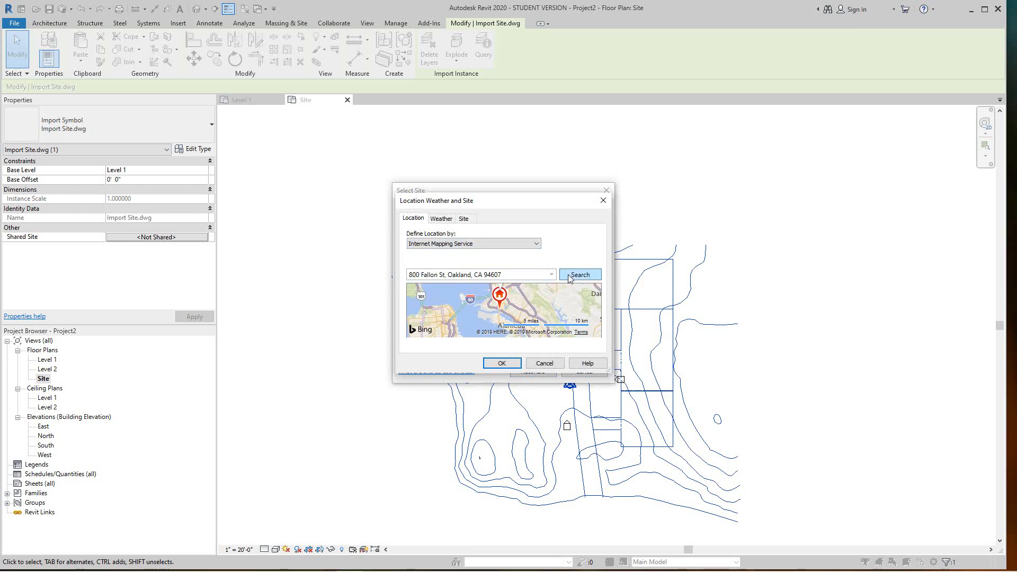
left_click(502, 364)
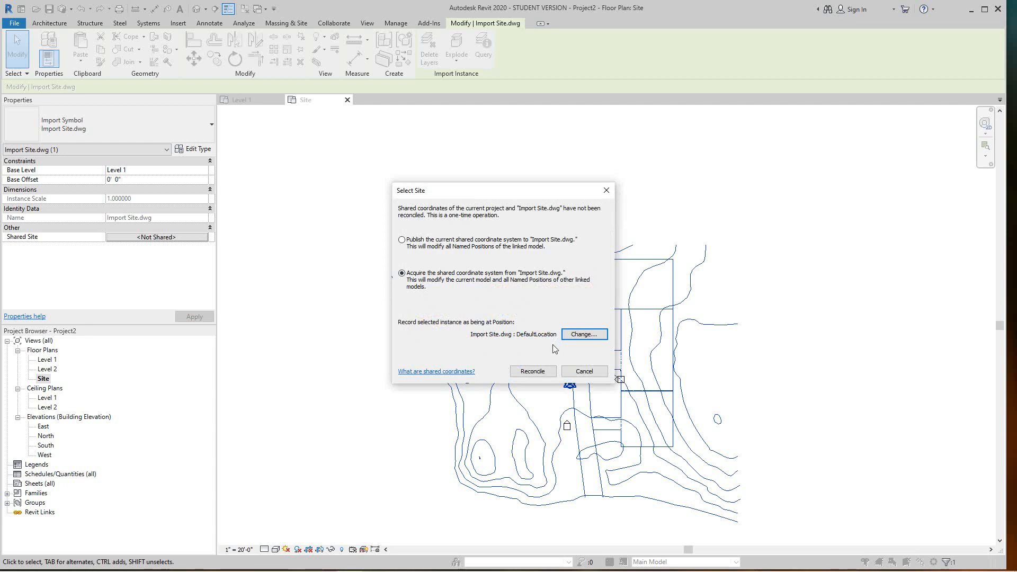
Acquire shared coordinates from Import Site.dwg, then select the Project Base Point to show its coordinates
left_click(532, 371)
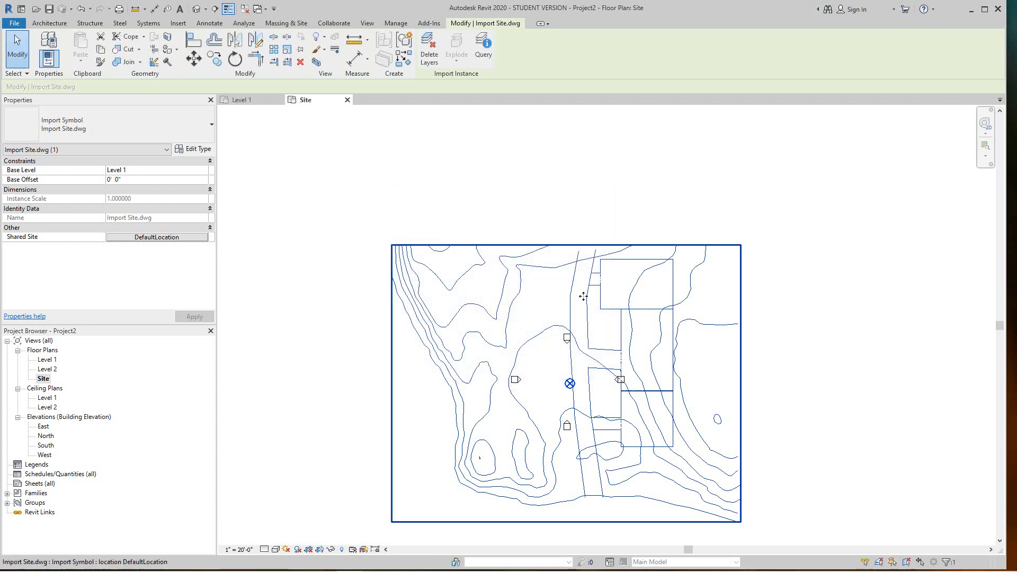
scroll(582, 296, "down", 3)
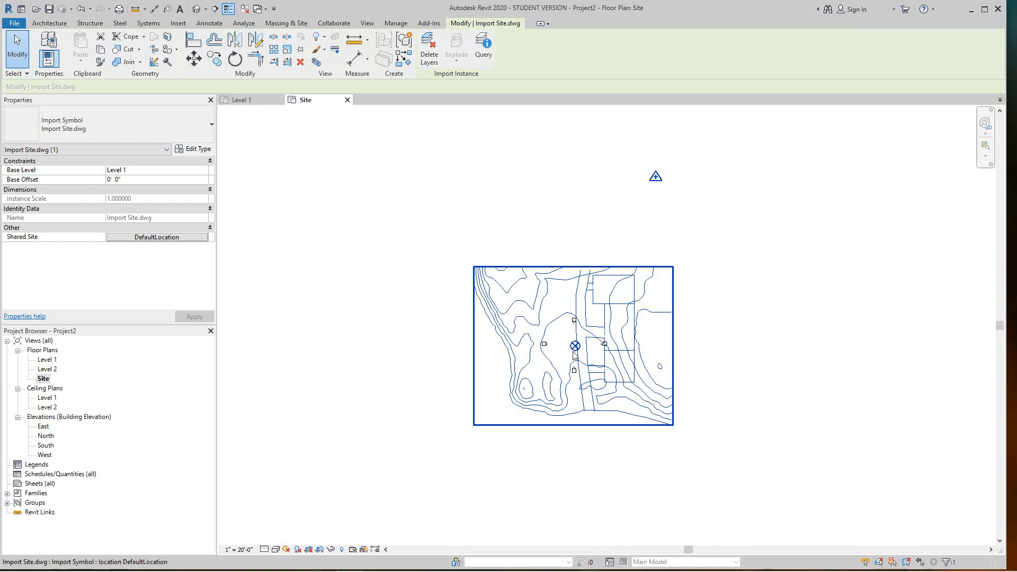
scroll(574, 348, "up", 5)
key("Escape")
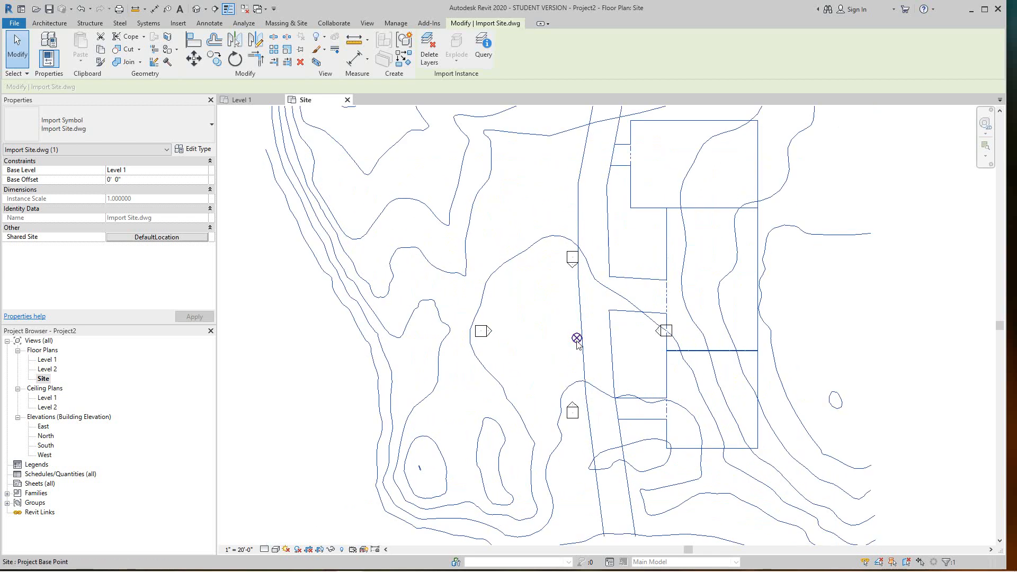
left_click(577, 339)
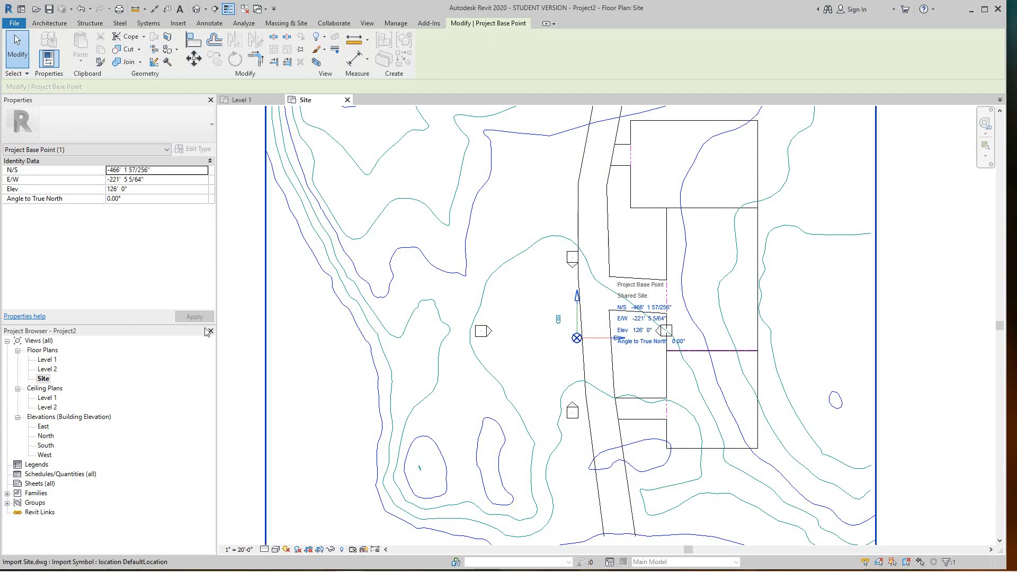
Set the Project Base Point's Angle to True North to 90.00° and review the rotated site
left_click(107, 199)
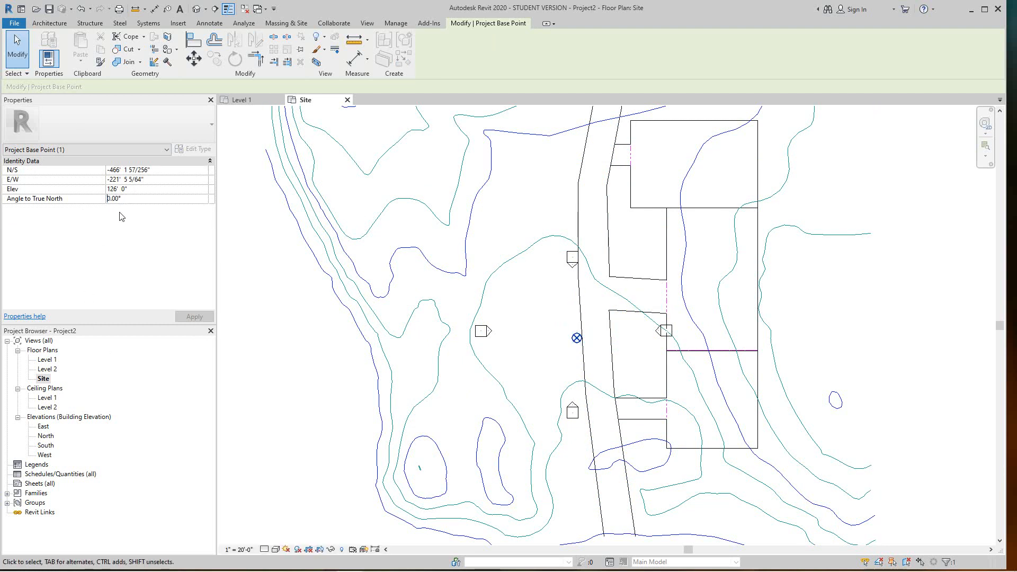
type("9")
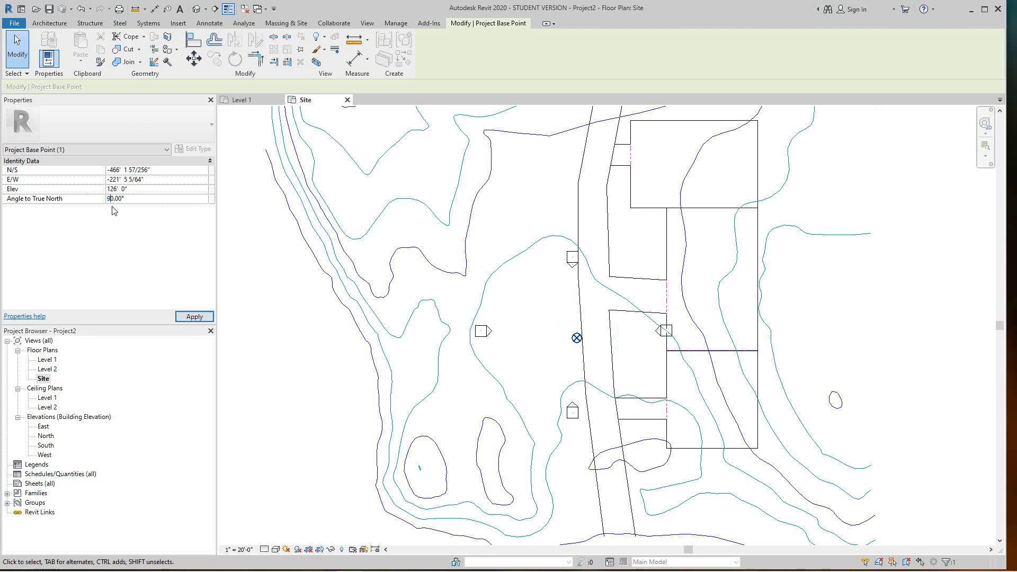
left_click(184, 317)
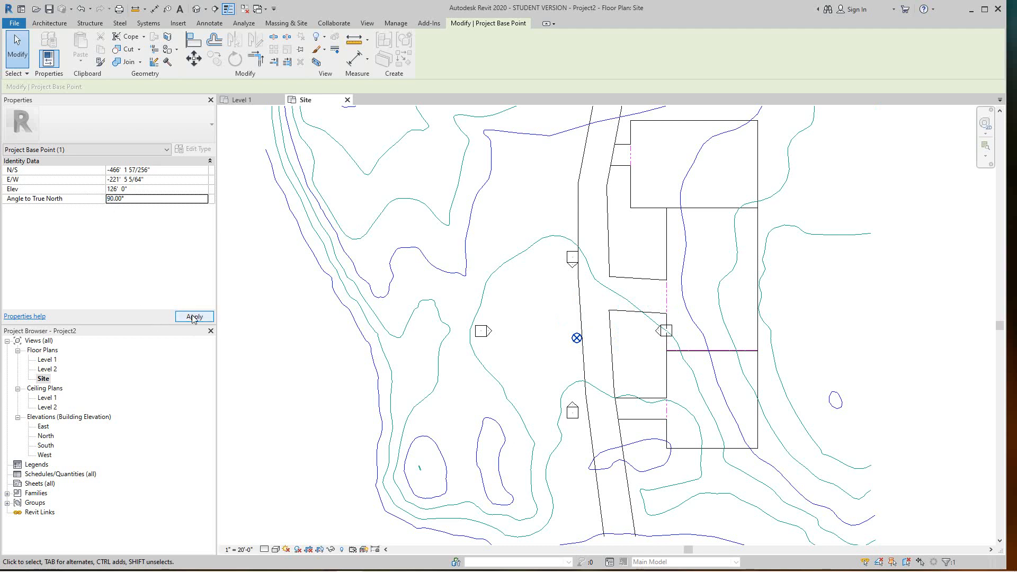
scroll(528, 325, "down", 2)
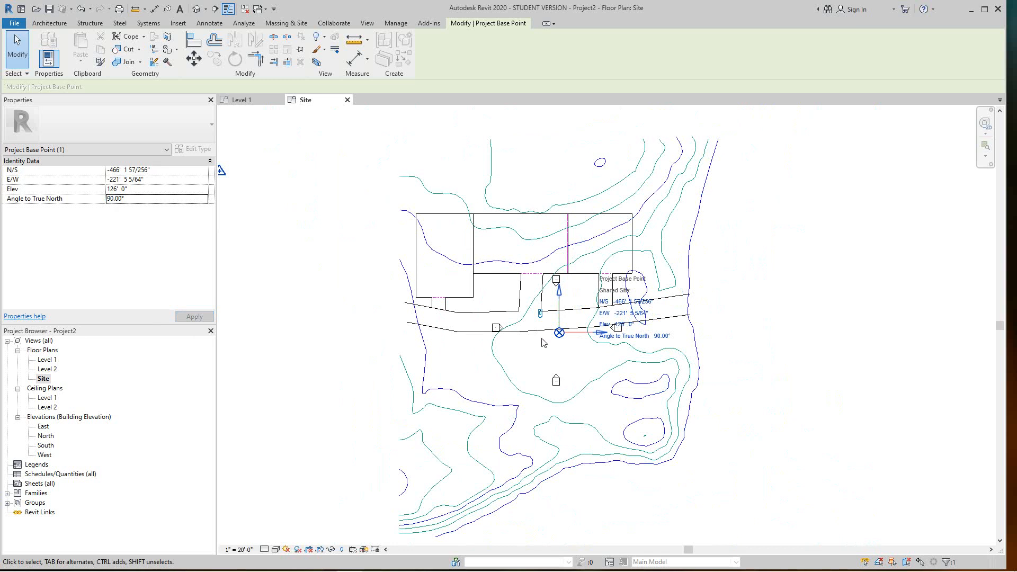
scroll(538, 336, "up", 3)
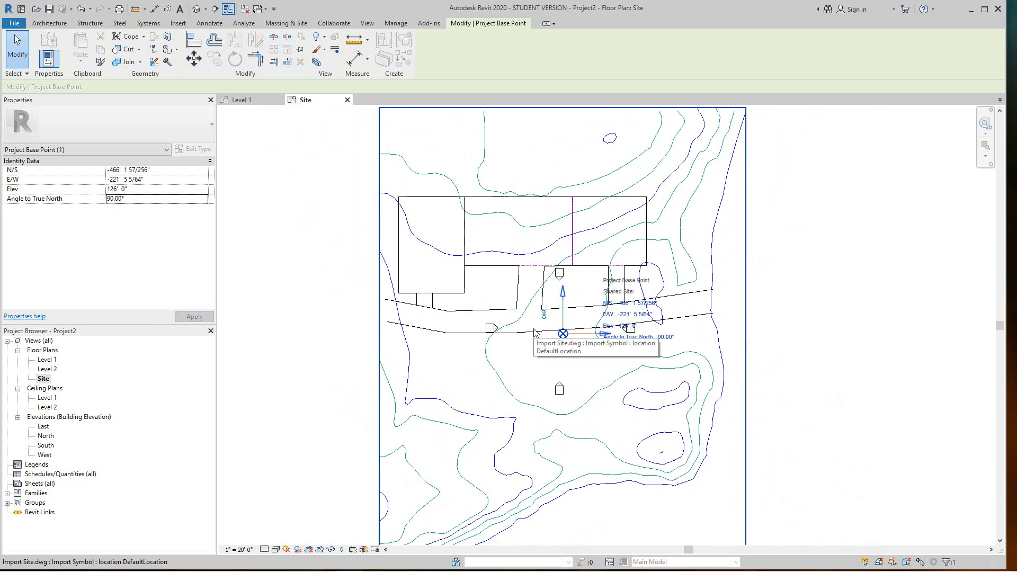
scroll(508, 322, "up", 2)
scroll(516, 336, "down", 2)
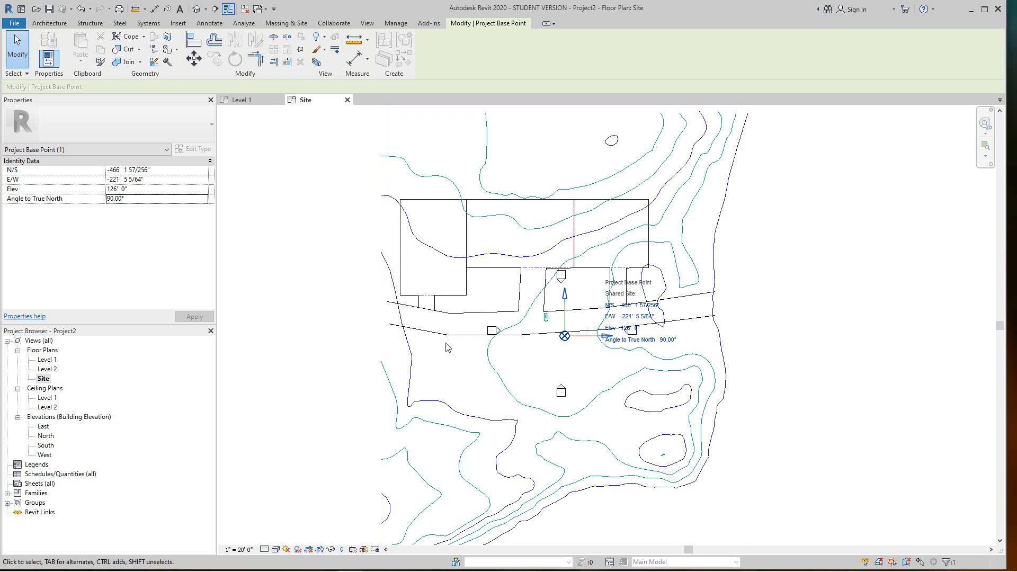
Move Import Site.dwg with MV from its building corner onto the Project Base Point, accepting the warning
left_click(440, 314)
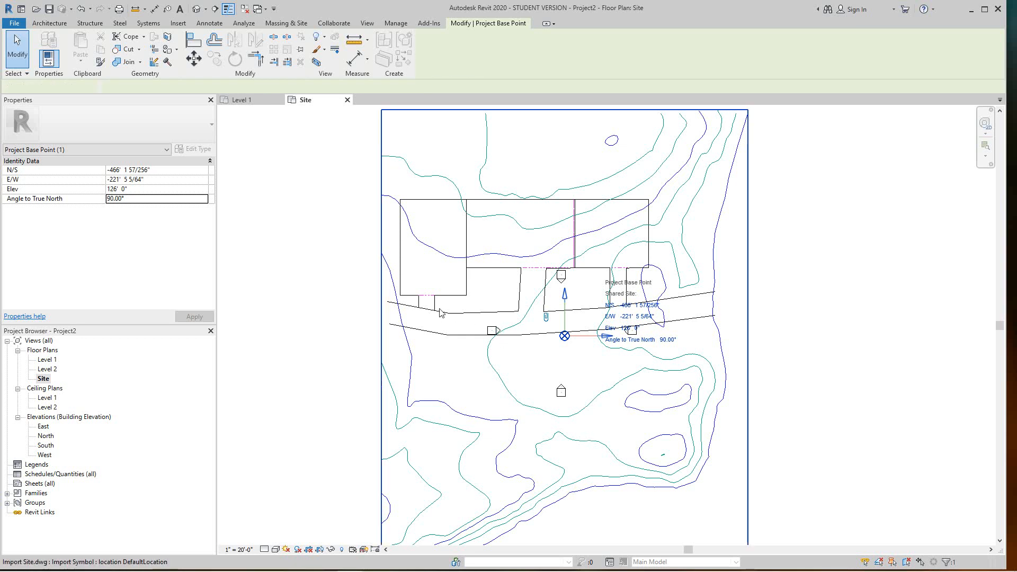
key("m")
key("v")
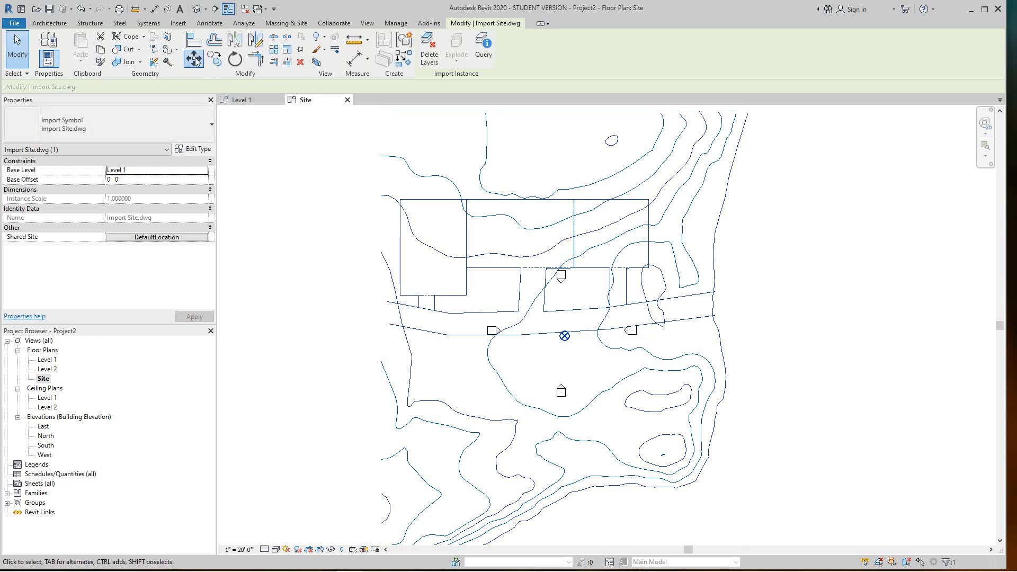
scroll(408, 298, "up", 4)
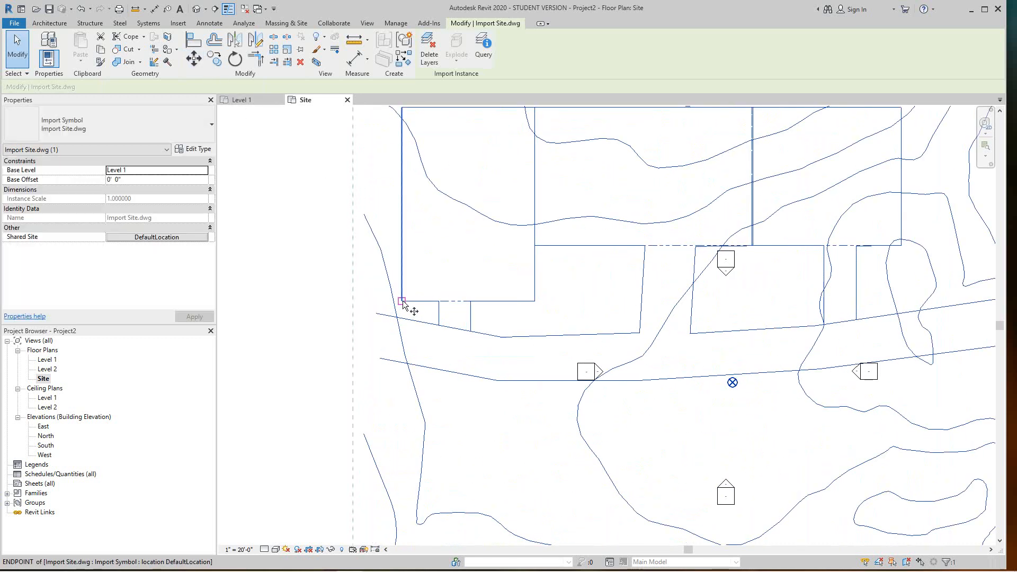
left_click(416, 301)
scroll(733, 386, "up", 5)
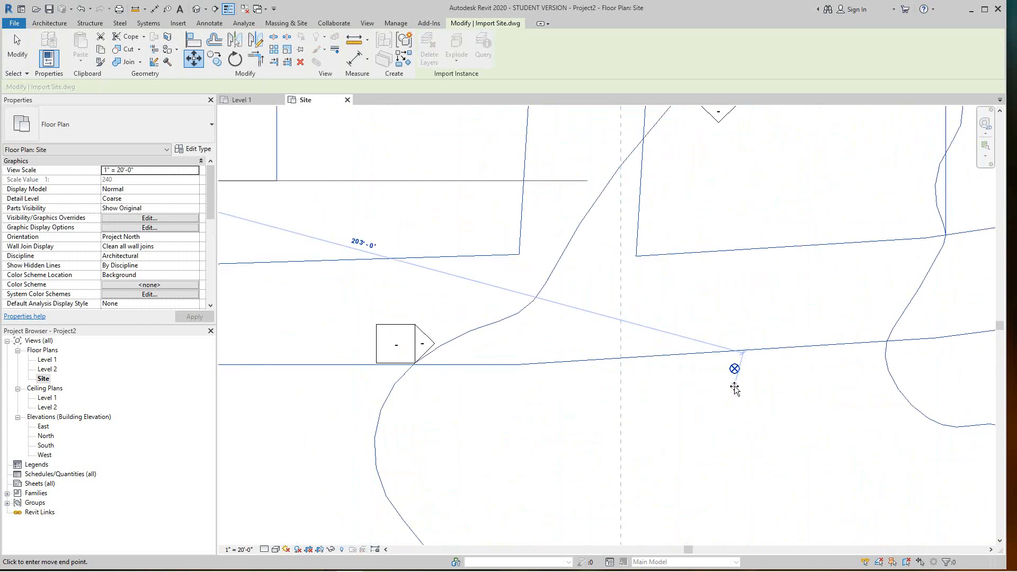
scroll(735, 378, "up", 1)
scroll(735, 368, "up", 5)
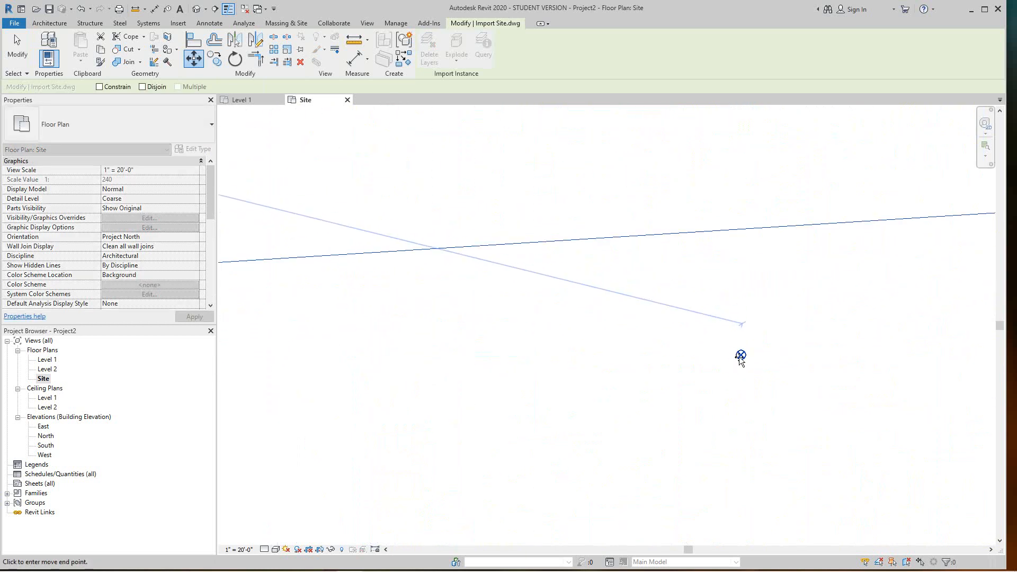
left_click(756, 414)
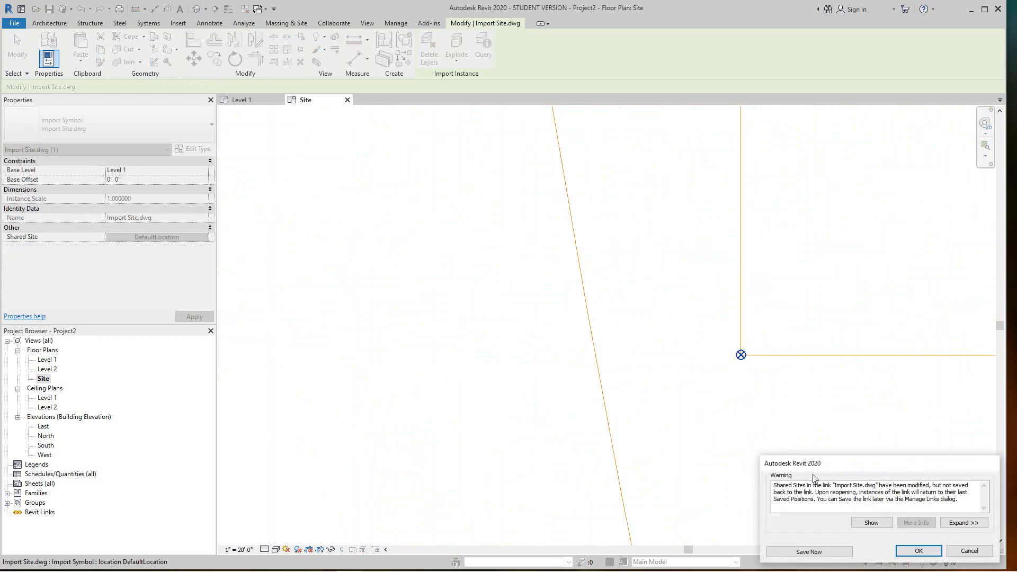
left_click(918, 551)
scroll(722, 425, "down", 3)
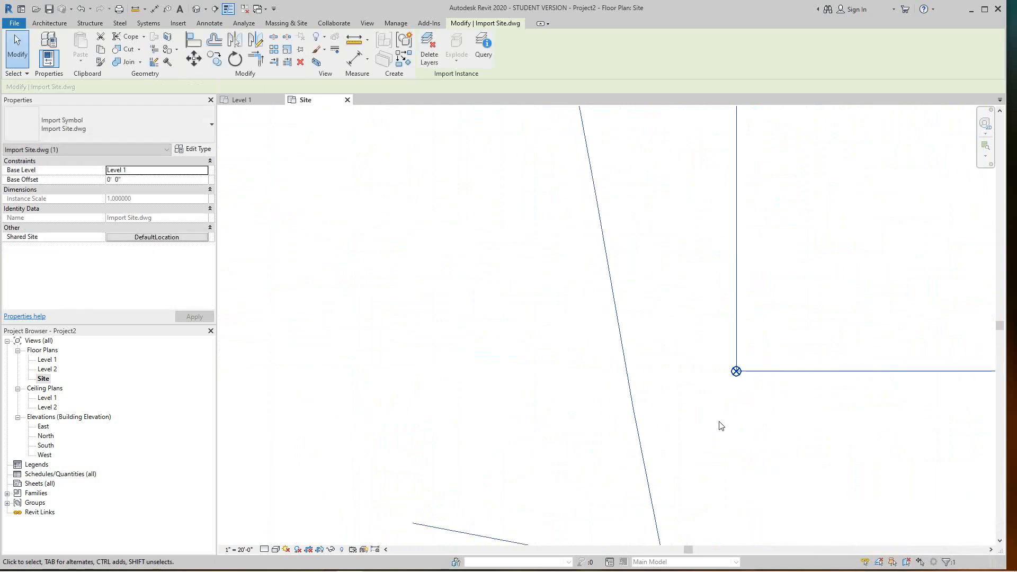
scroll(666, 406, "down", 5)
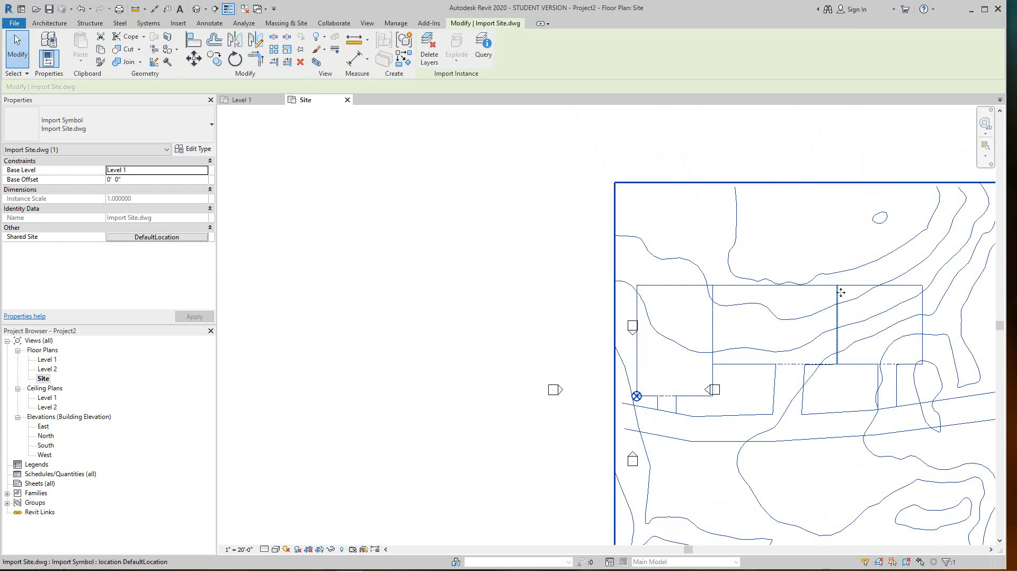
Pin the Import Site.dwg link in place
left_click(404, 225)
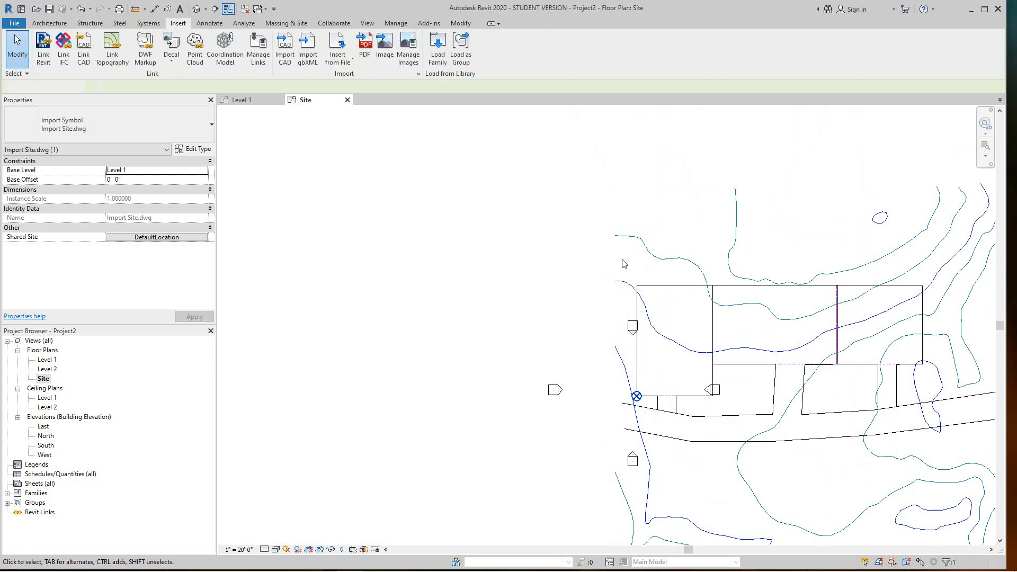
left_click(664, 286)
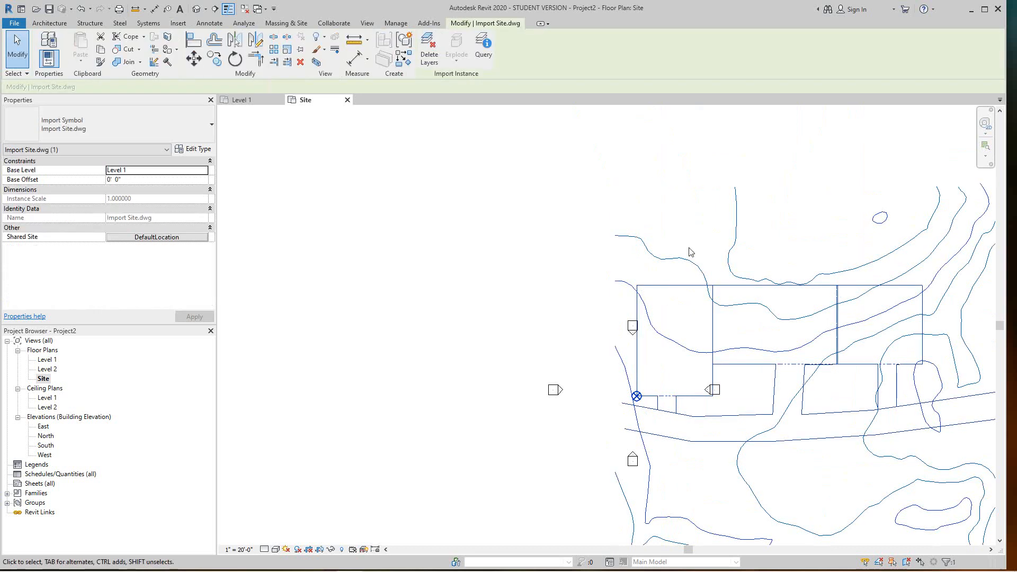
left_click(300, 49)
Open the Import/Link RVT window to choose a Revit model to link
middle_click_drag(597, 230, 437, 244)
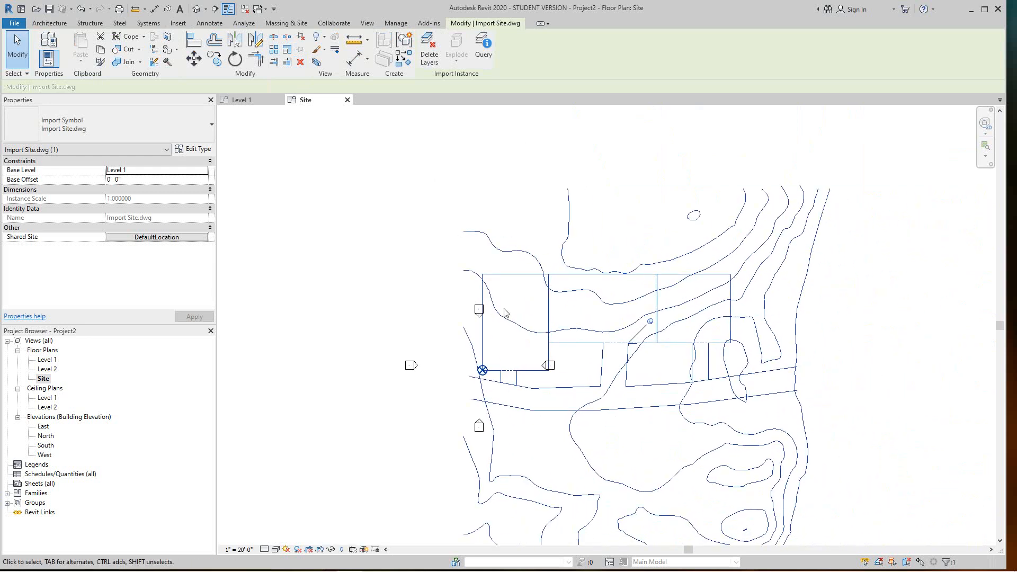
scroll(437, 244, "down", 1)
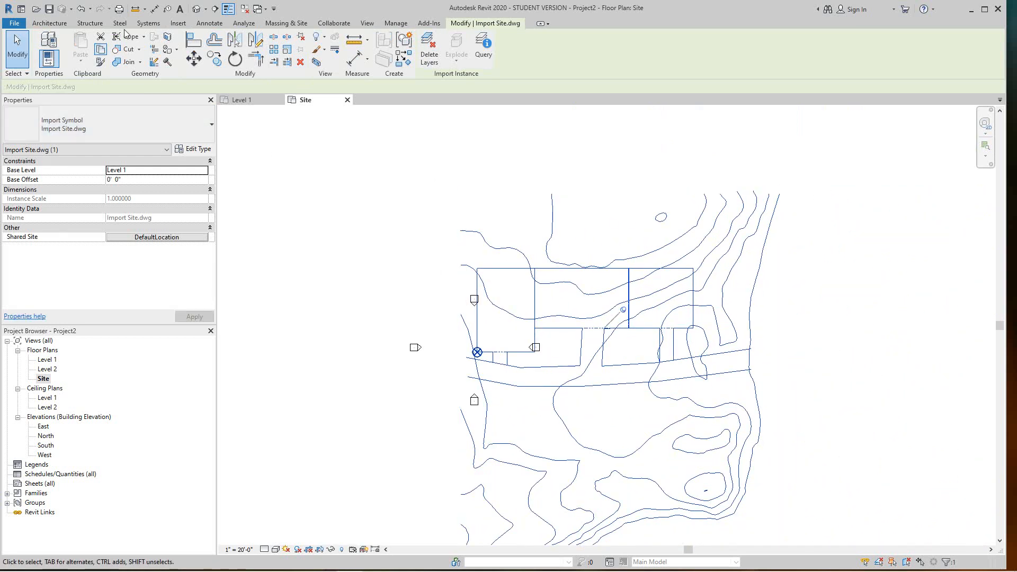
left_click(177, 23)
left_click(43, 40)
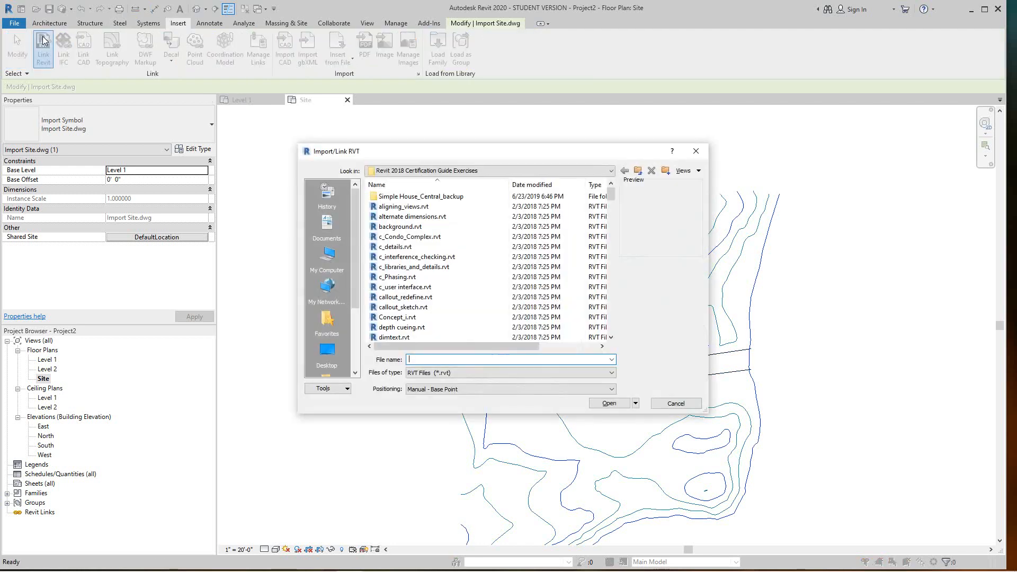
Choose i_shared_coords20.rvt in the Link Revit file list and link it into the Site plan
scroll(434, 247, "down", 4)
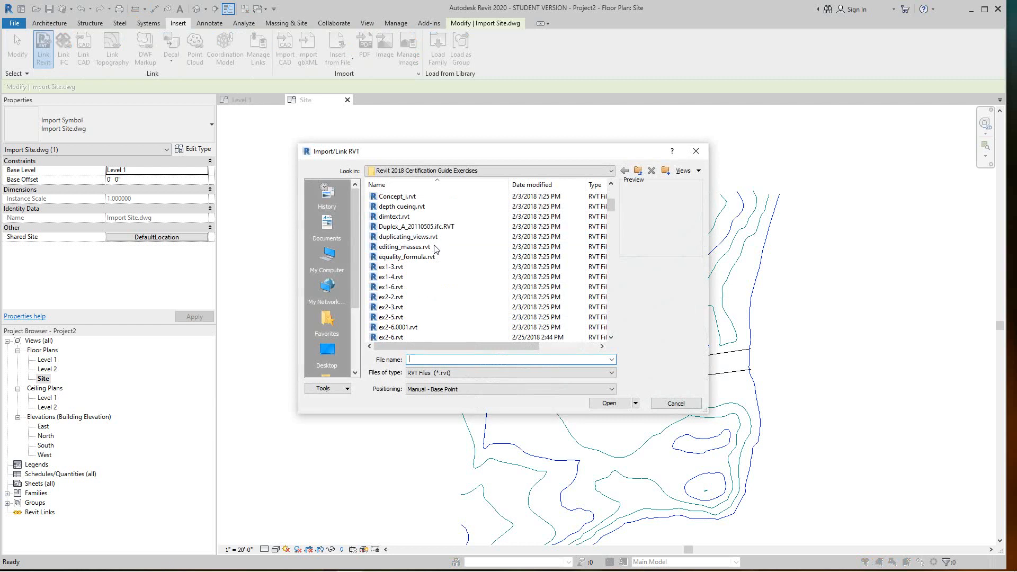
scroll(434, 249, "down", 15)
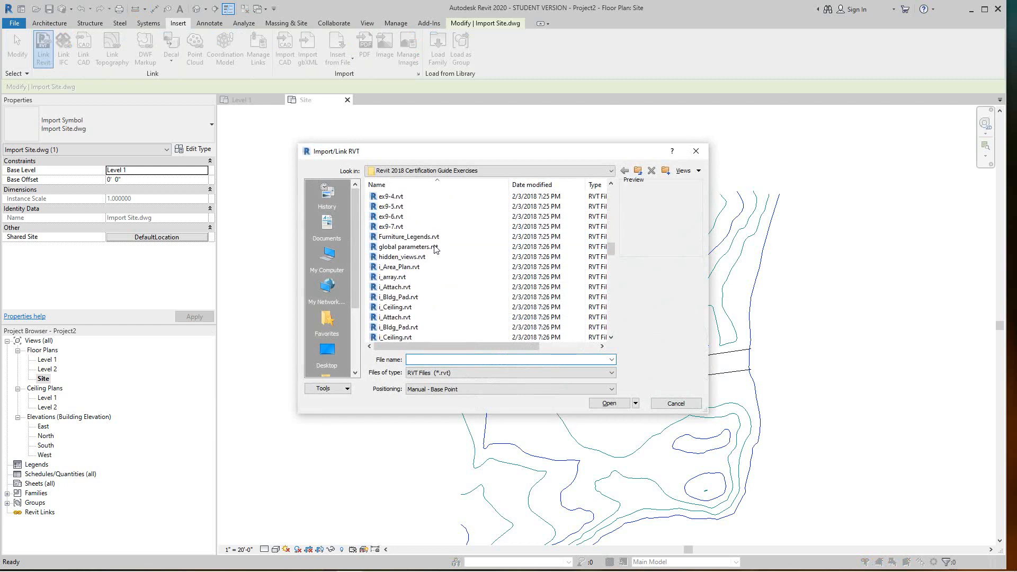
scroll(445, 262, "down", 3)
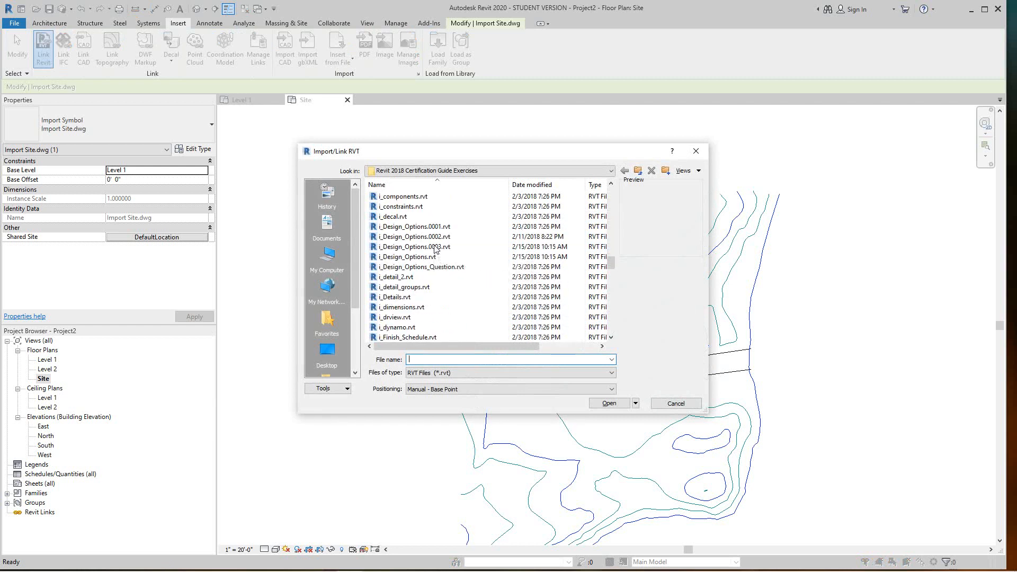
scroll(449, 281, "down", 4)
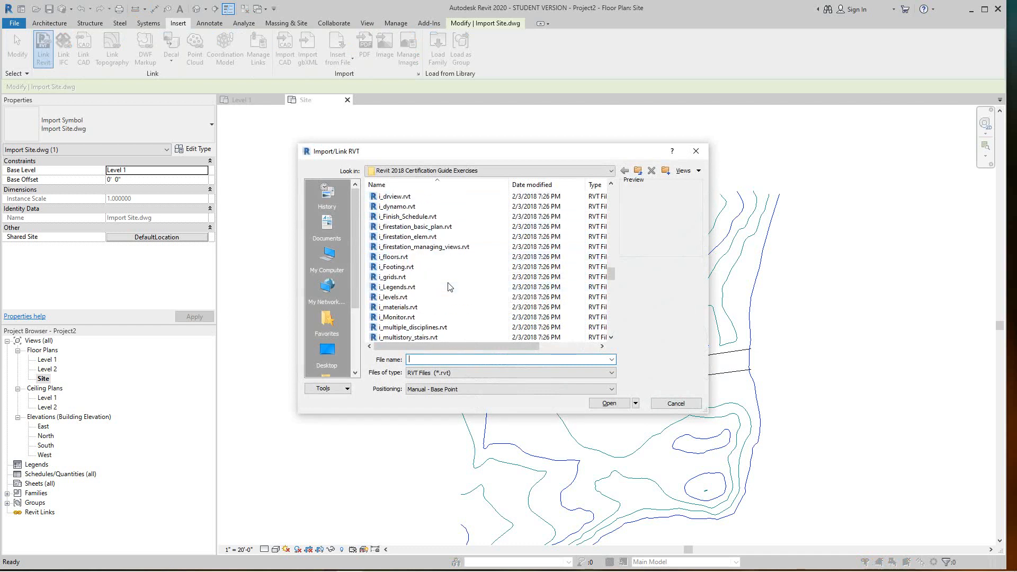
scroll(449, 286, "down", 9)
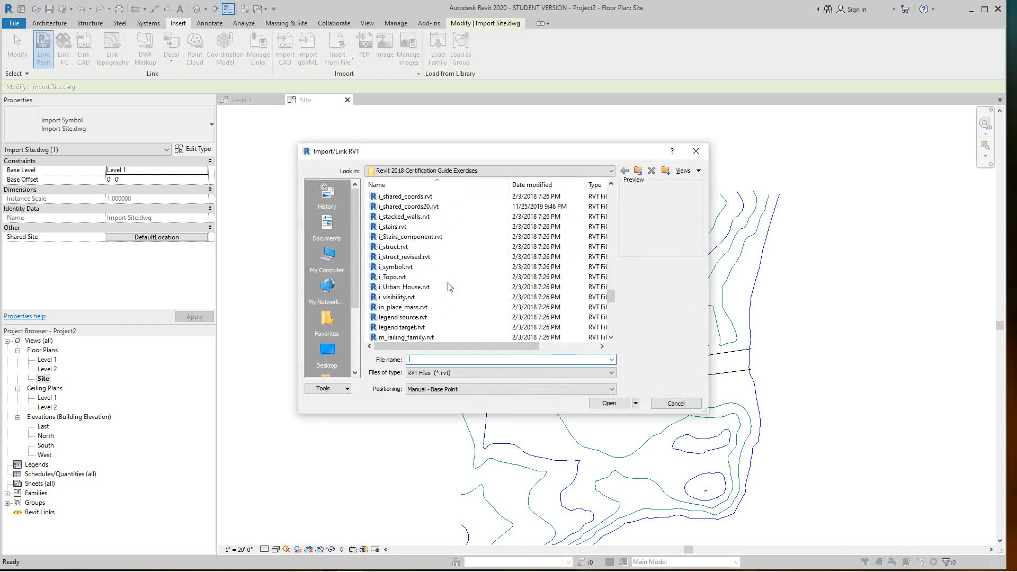
left_click(401, 207)
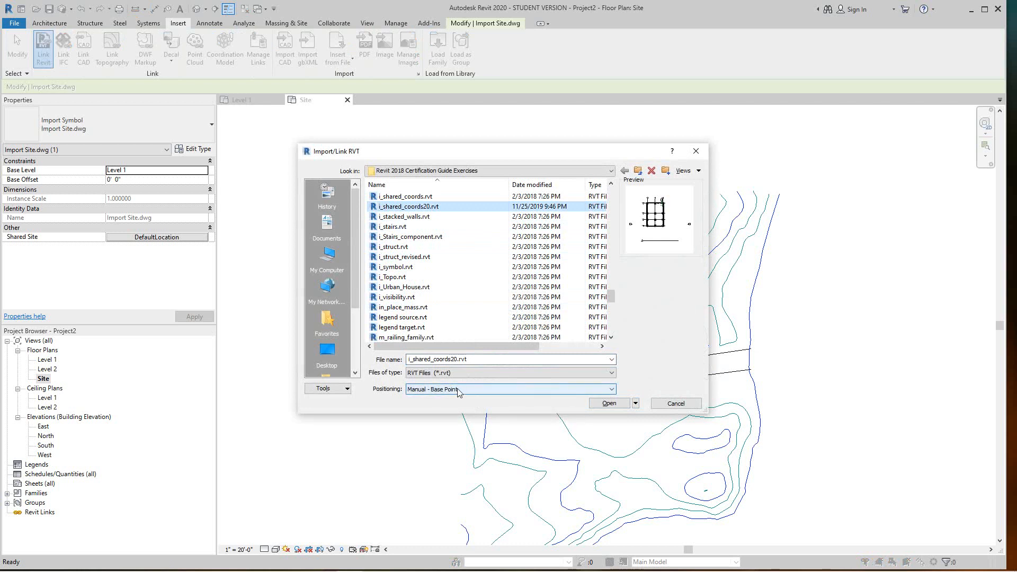
left_click(611, 408)
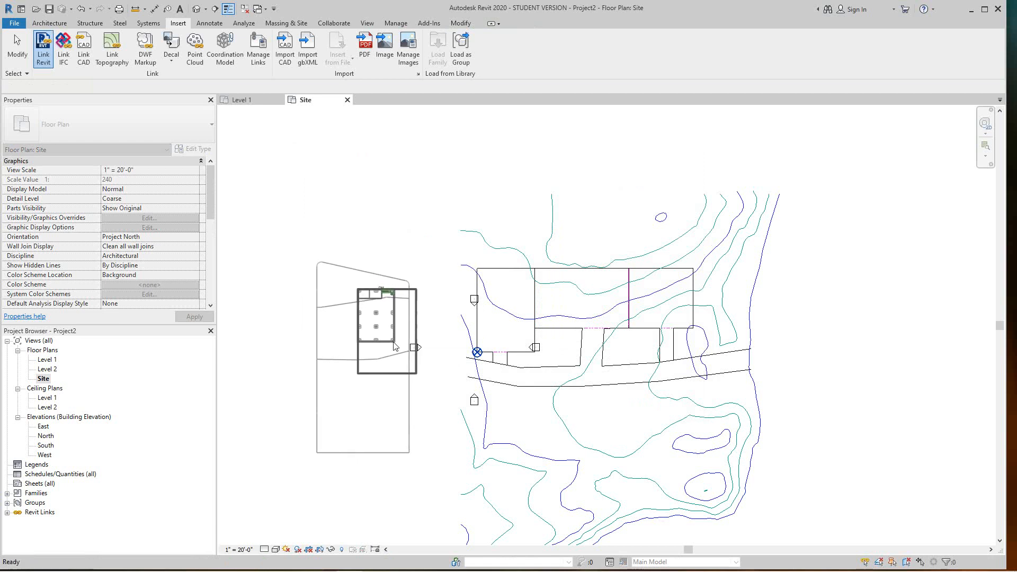
Place the linked building model left of the site, deselect it, and zoom out with Modify tools showing
left_click(389, 346)
left_click(453, 407)
scroll(453, 406, "down", 3)
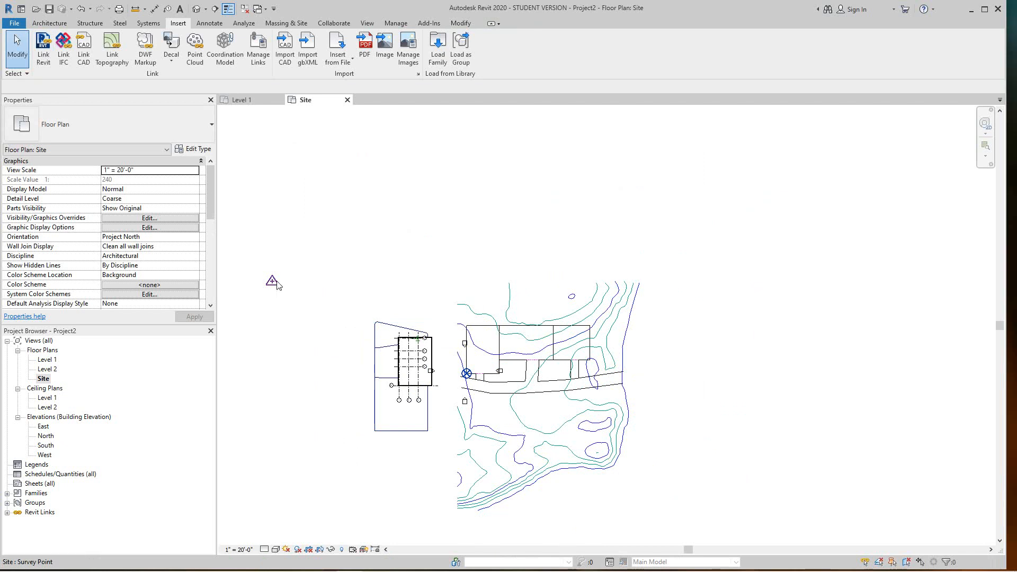
left_click(460, 23)
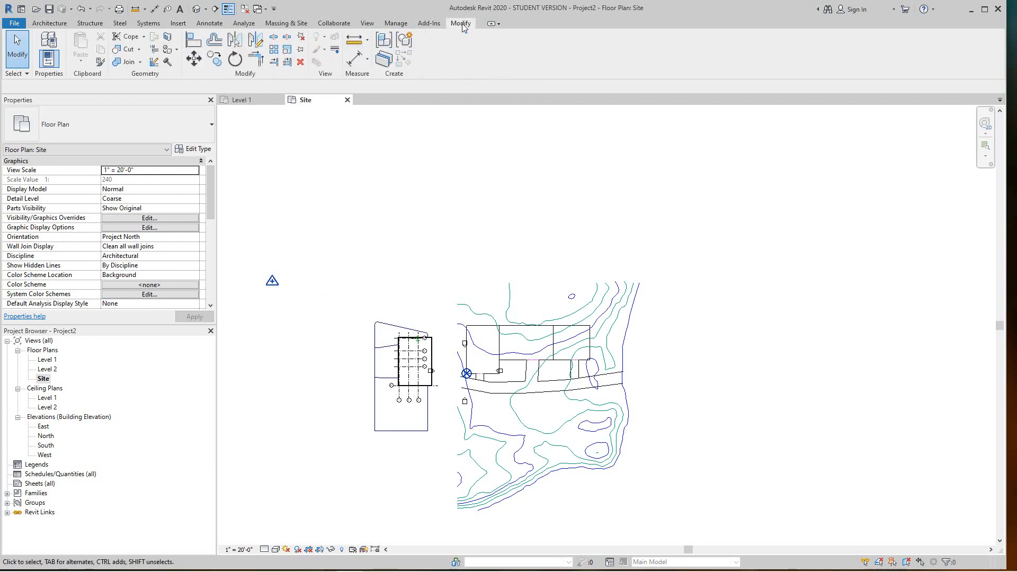
Align the linked model's grid line 1 to the site building's left edge
left_click(192, 42)
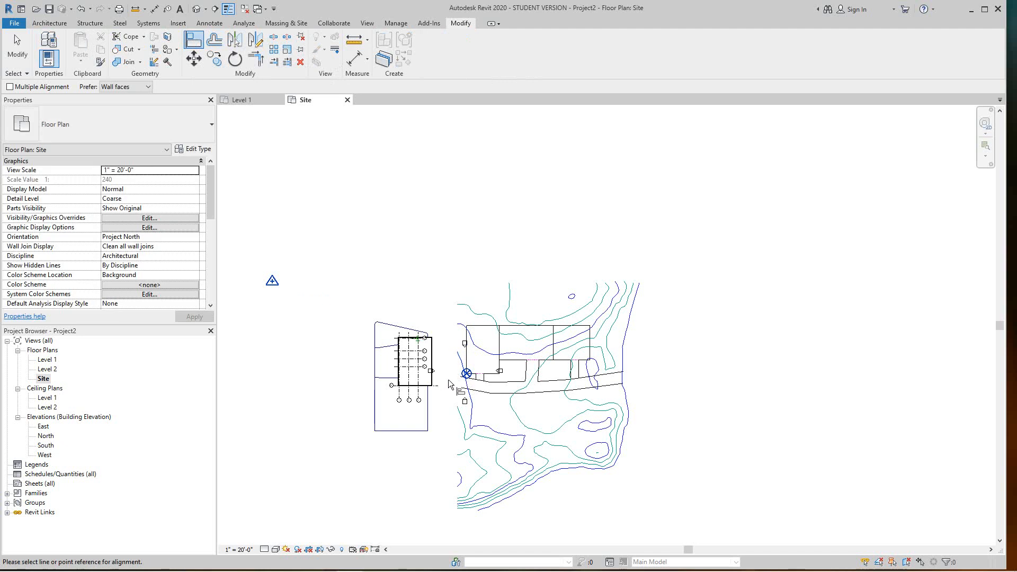
scroll(464, 365, "up", 5)
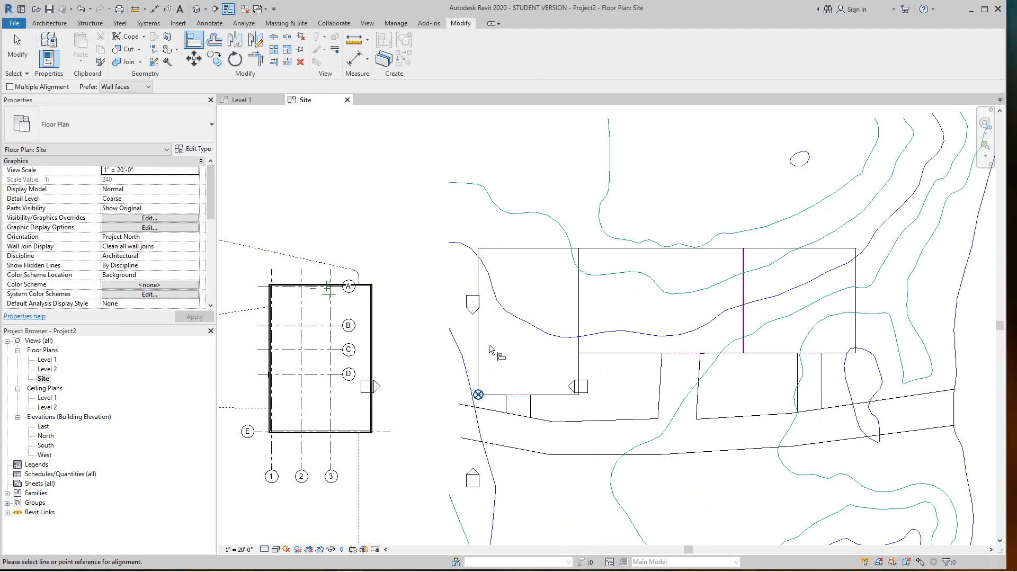
scroll(490, 351, "up", 1)
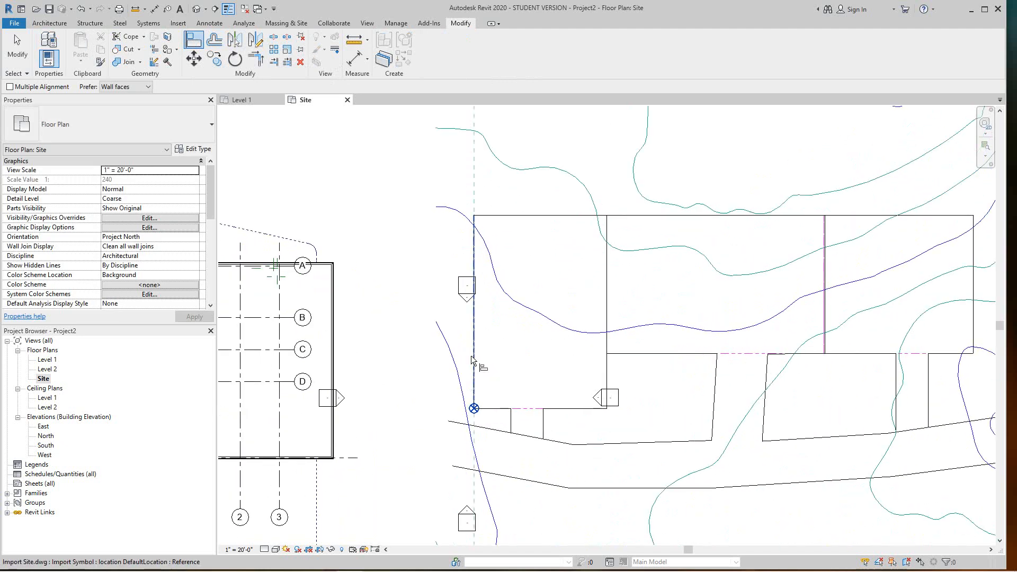
scroll(422, 358, "down", 3)
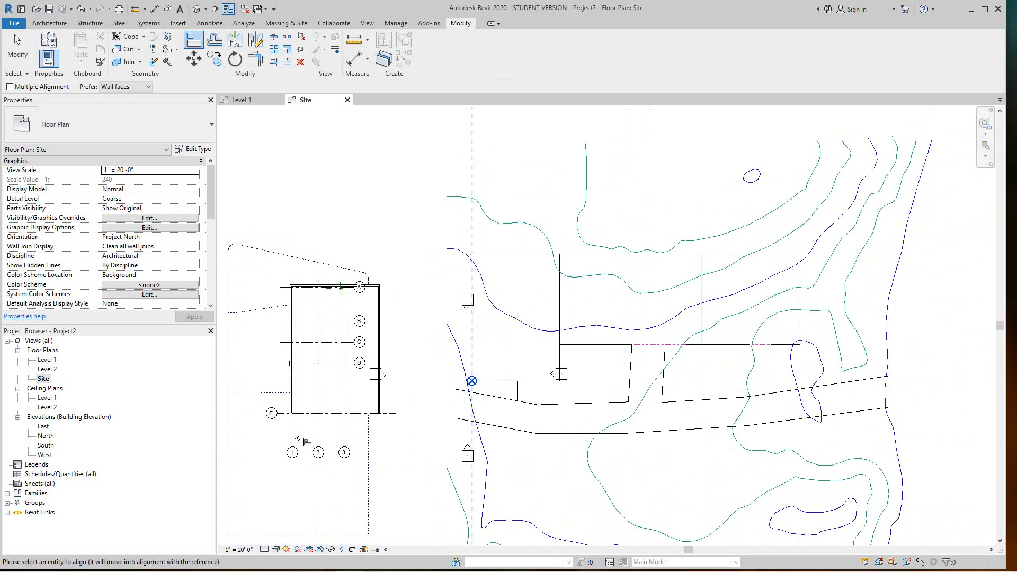
scroll(298, 435, "up", 1)
left_click(291, 430)
scroll(495, 418, "up", 2)
scroll(499, 415, "up", 6)
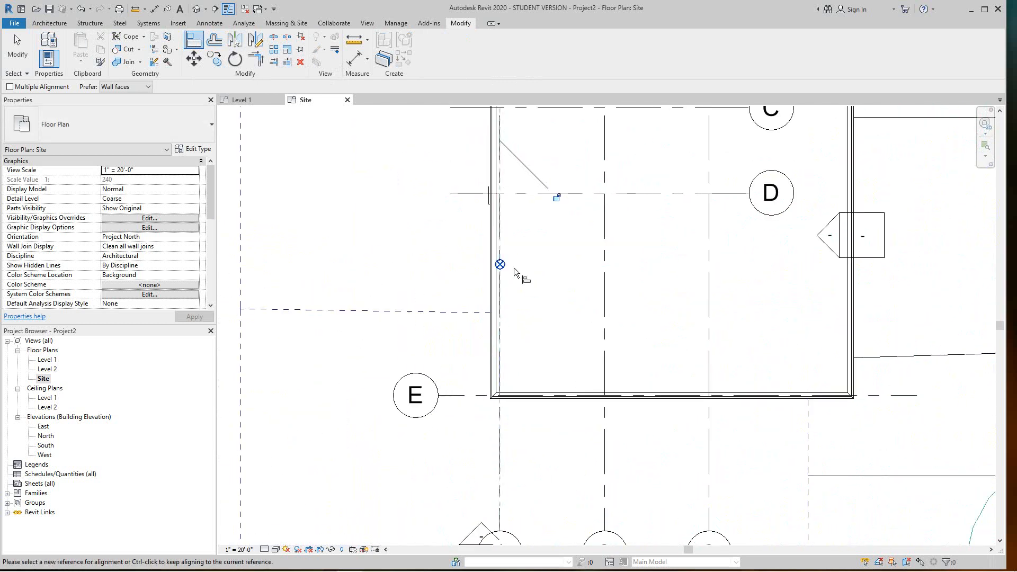
scroll(500, 270, "up", 3)
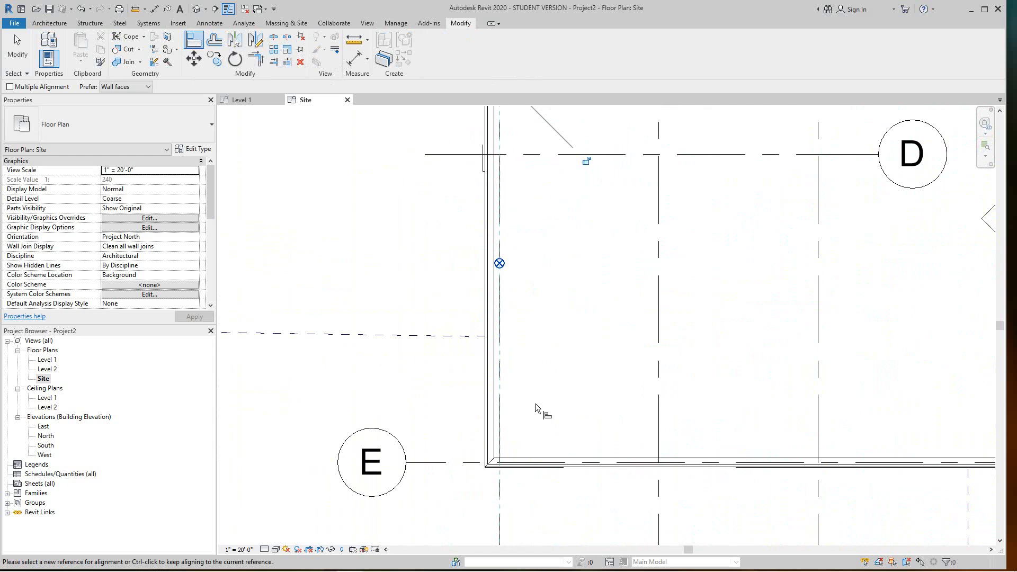
scroll(607, 307, "down", 4)
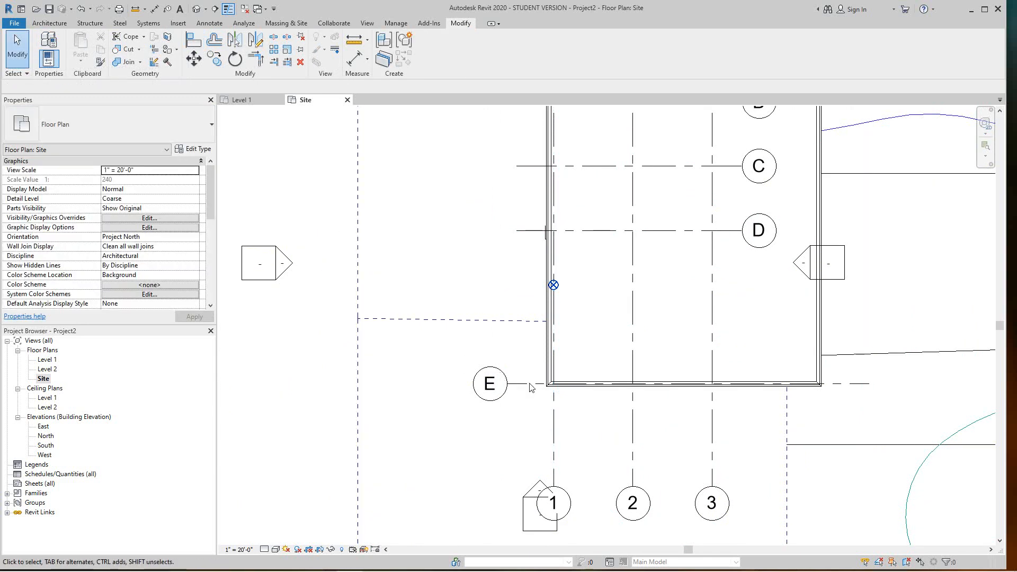
Move the linked model from its grid E/1 corner onto the Project Base Point, then deselect it
left_click(542, 392)
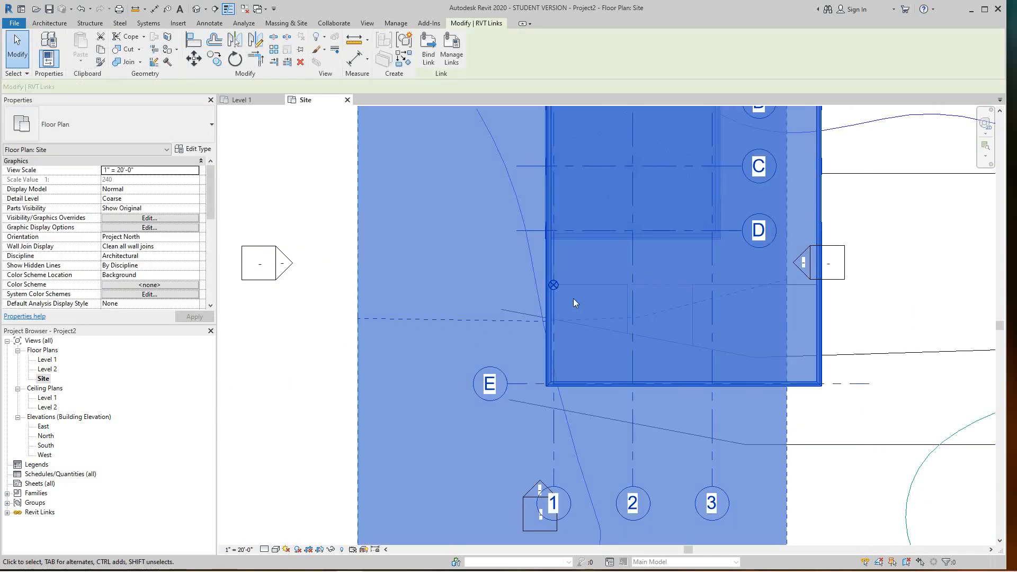
scroll(573, 297, "up", 2)
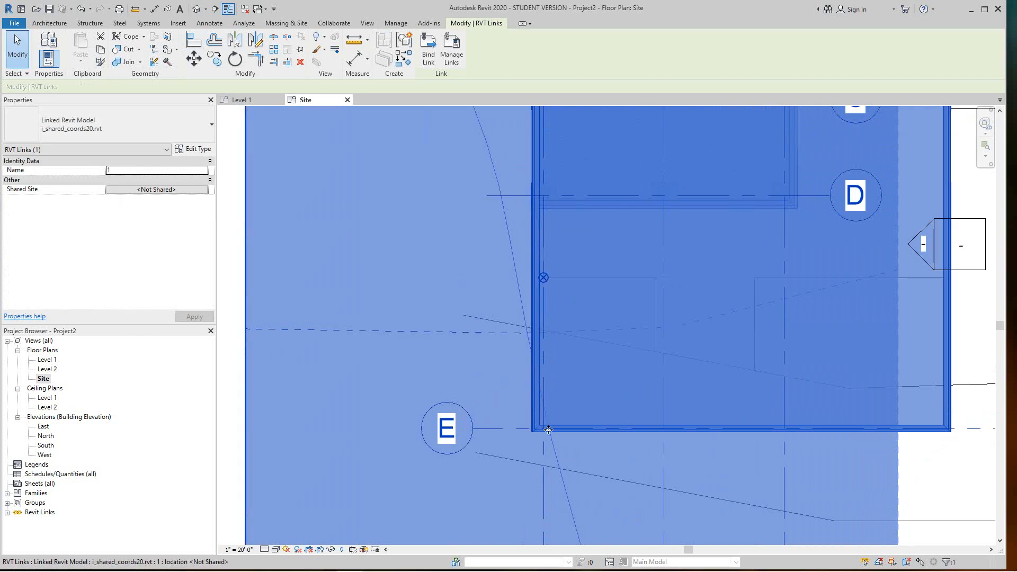
scroll(545, 427, "up", 2)
left_click(194, 59)
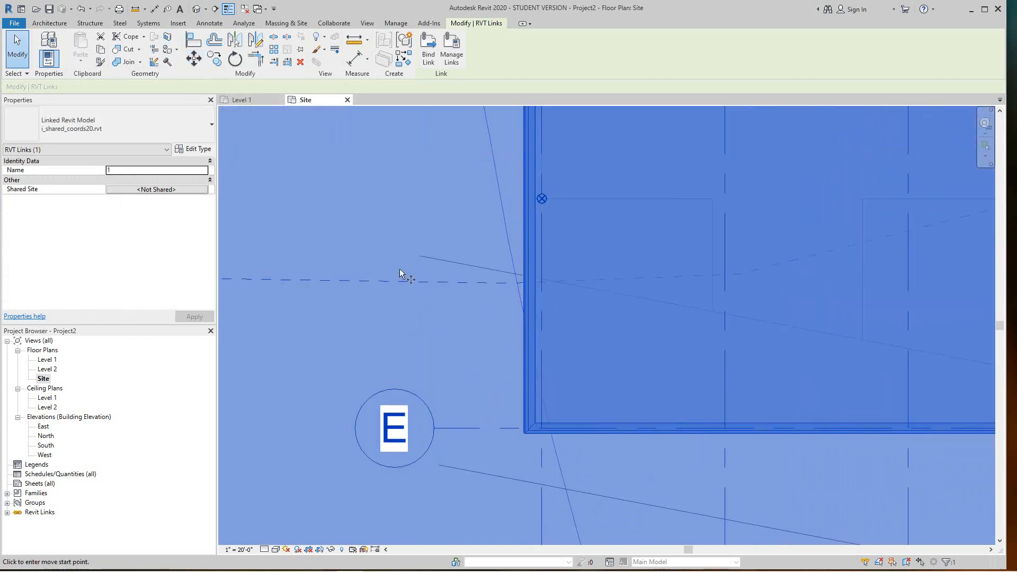
scroll(544, 430, "up", 1)
scroll(542, 438, "up", 1)
scroll(546, 445, "up", 1)
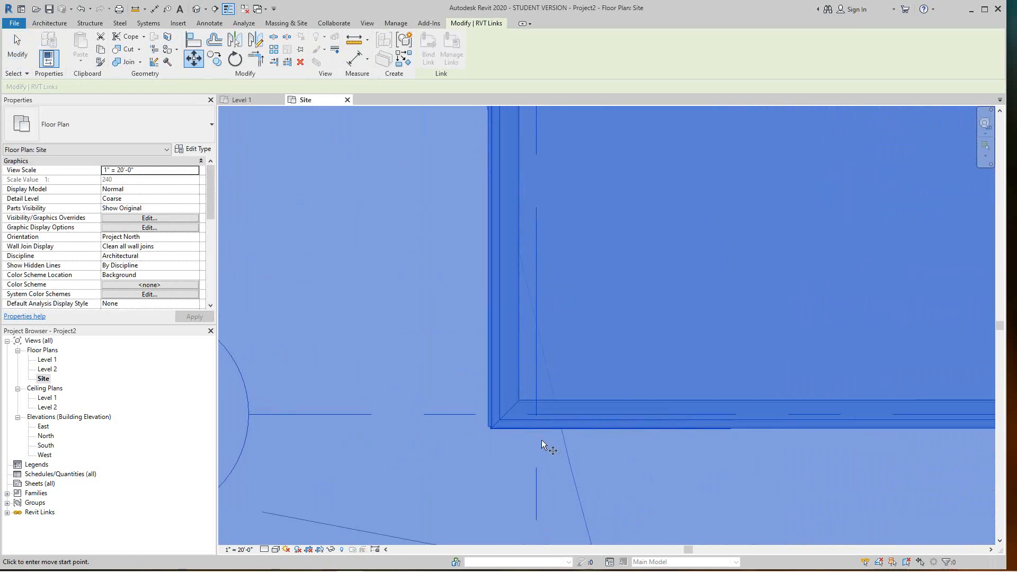
left_click(536, 413)
scroll(540, 326, "down", 3)
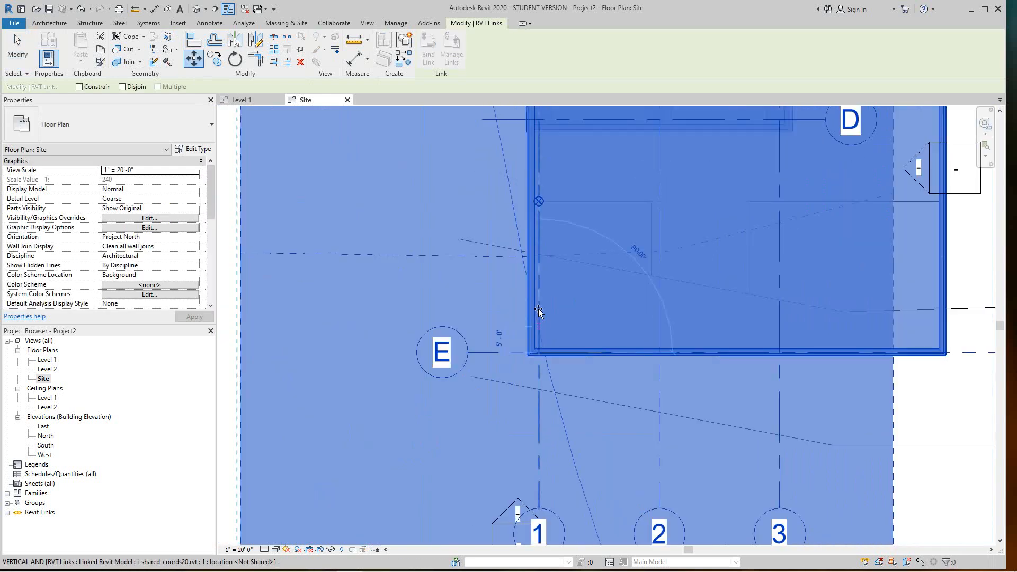
scroll(542, 236, "up", 3)
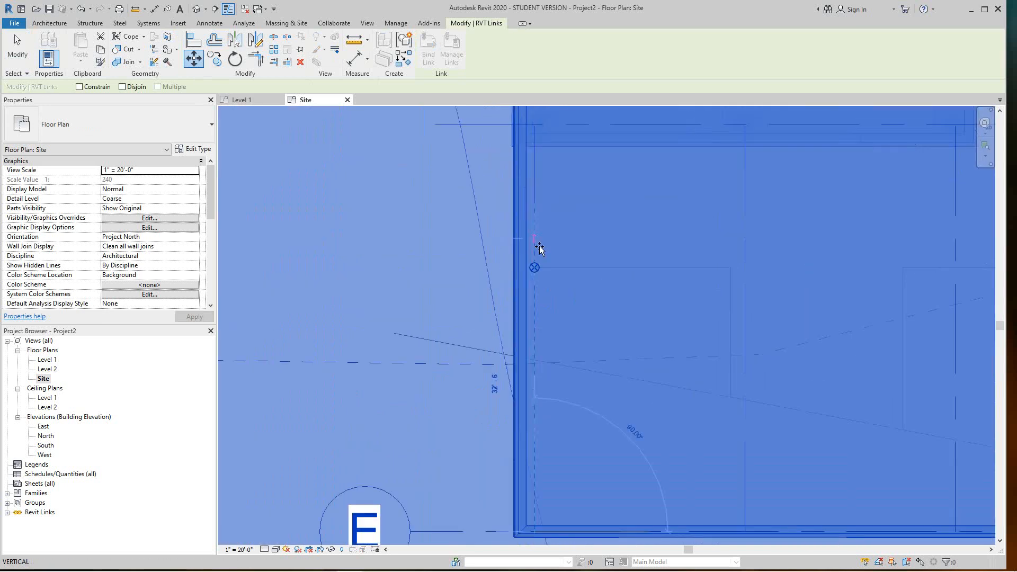
scroll(532, 281, "up", 2)
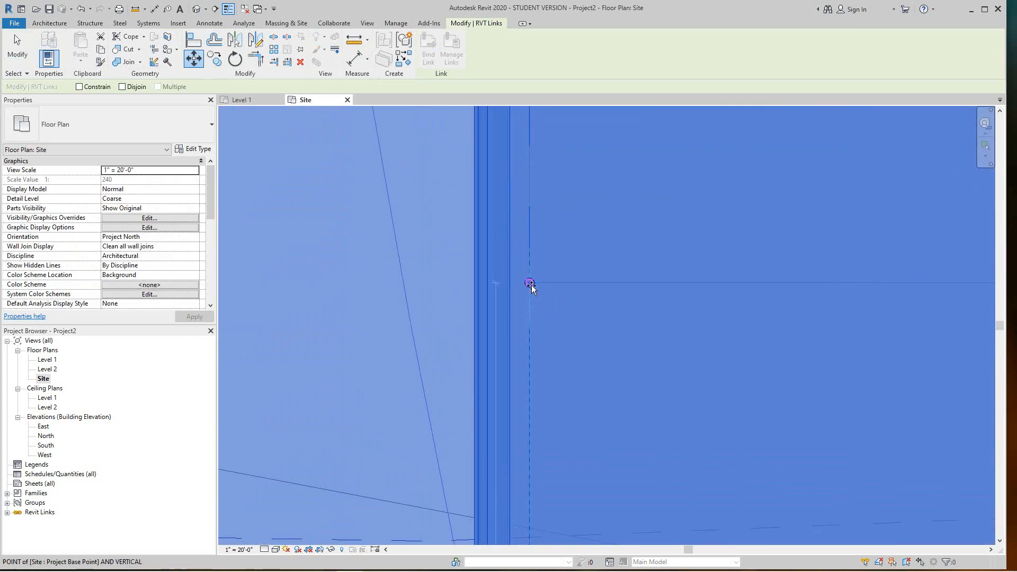
left_click(530, 284)
scroll(567, 387, "down", 3)
scroll(568, 389, "down", 5)
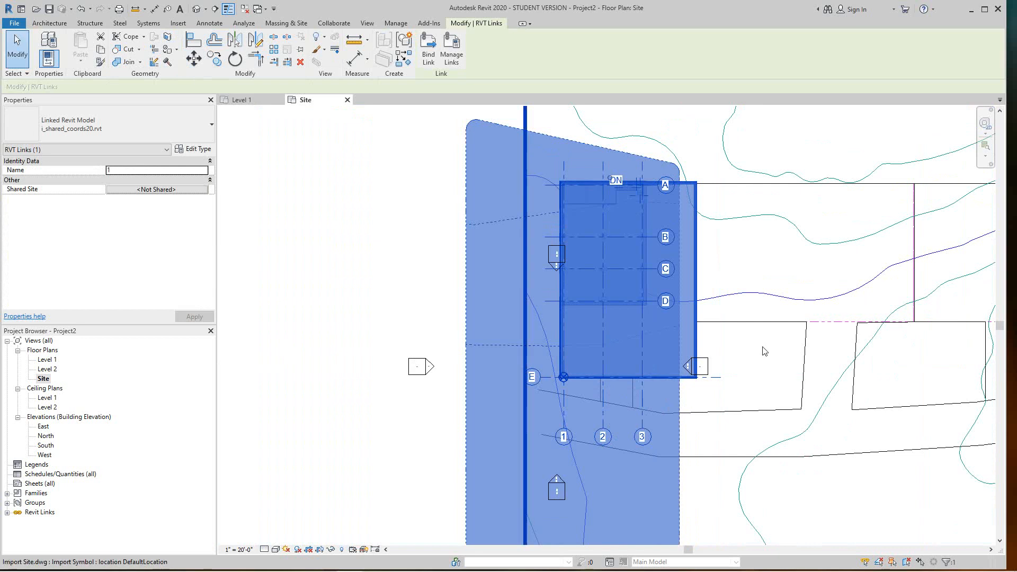
left_click(343, 250)
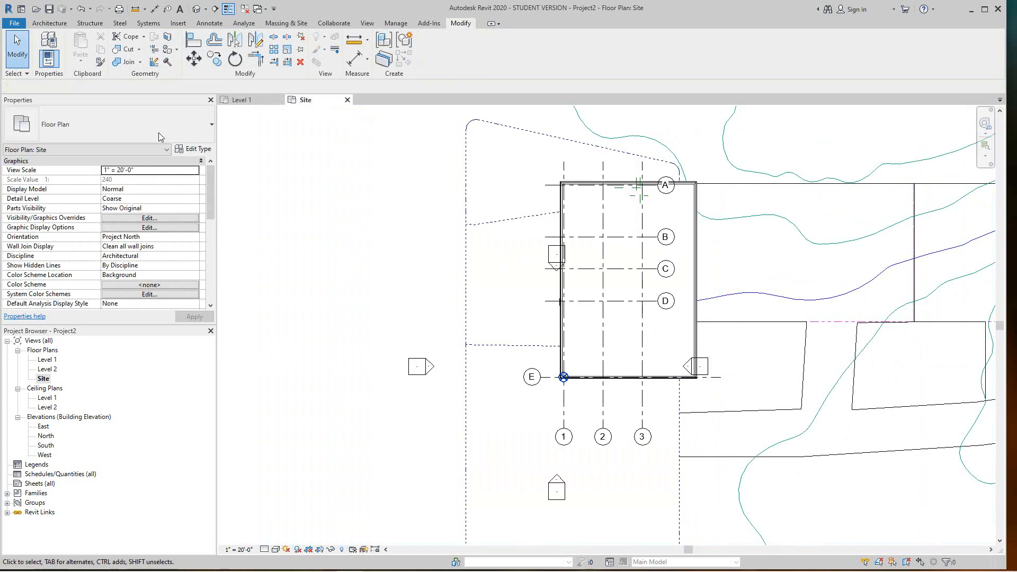
left_click(47, 435)
double_click(68, 439)
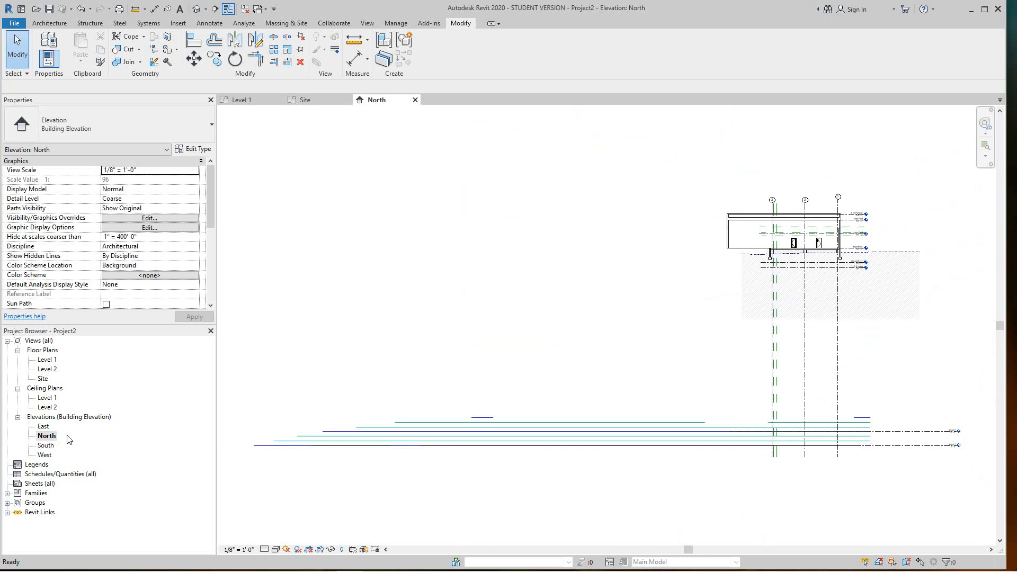
scroll(856, 273, "up", 3)
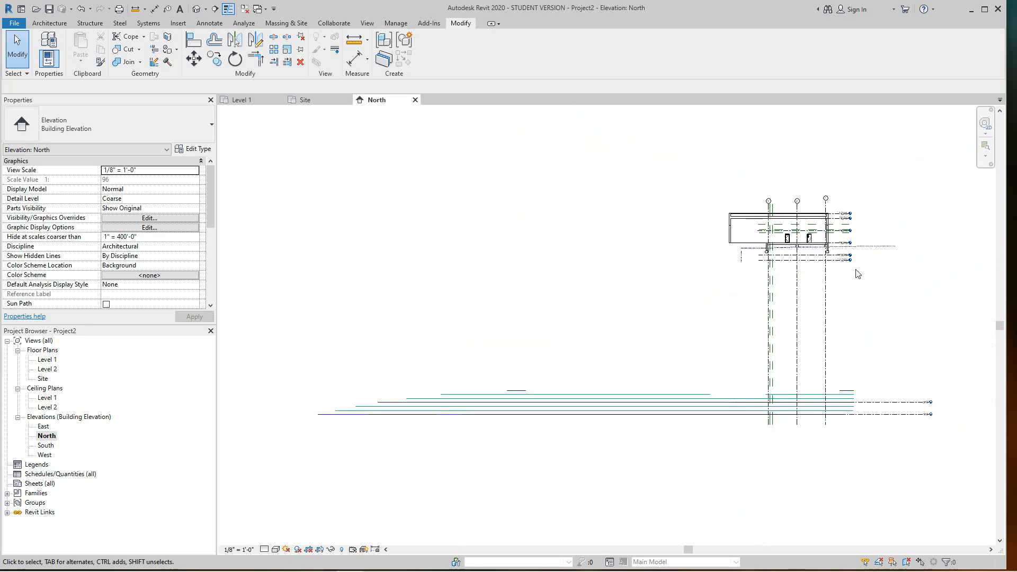
scroll(670, 241, "down", 3)
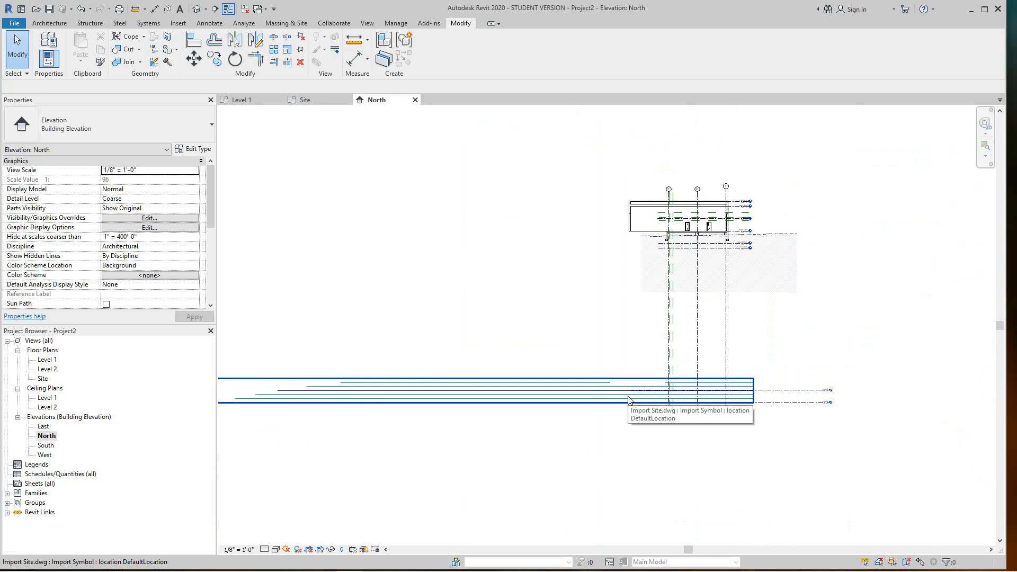
double_click(45, 379)
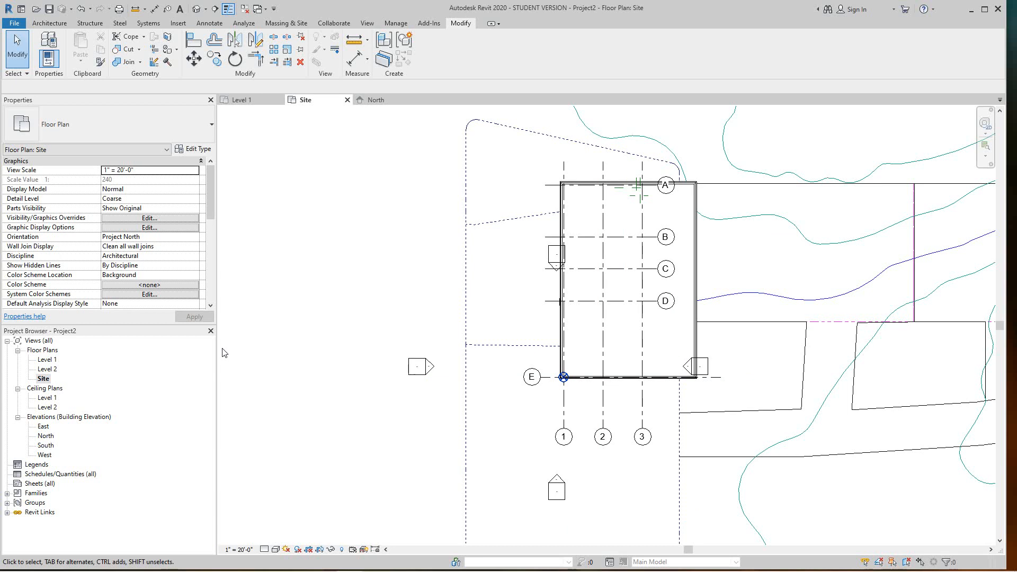
left_click(398, 24)
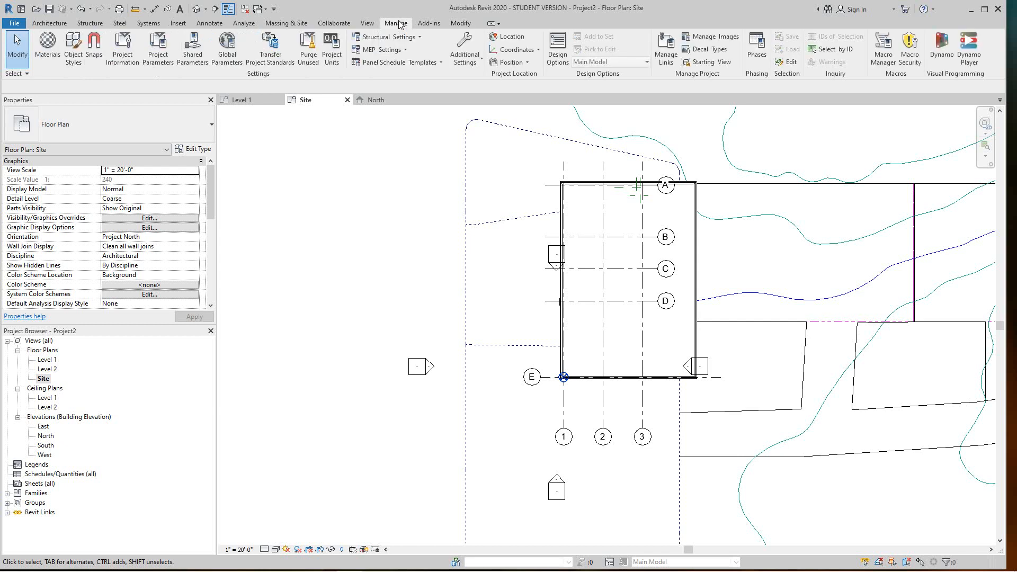
left_click(538, 51)
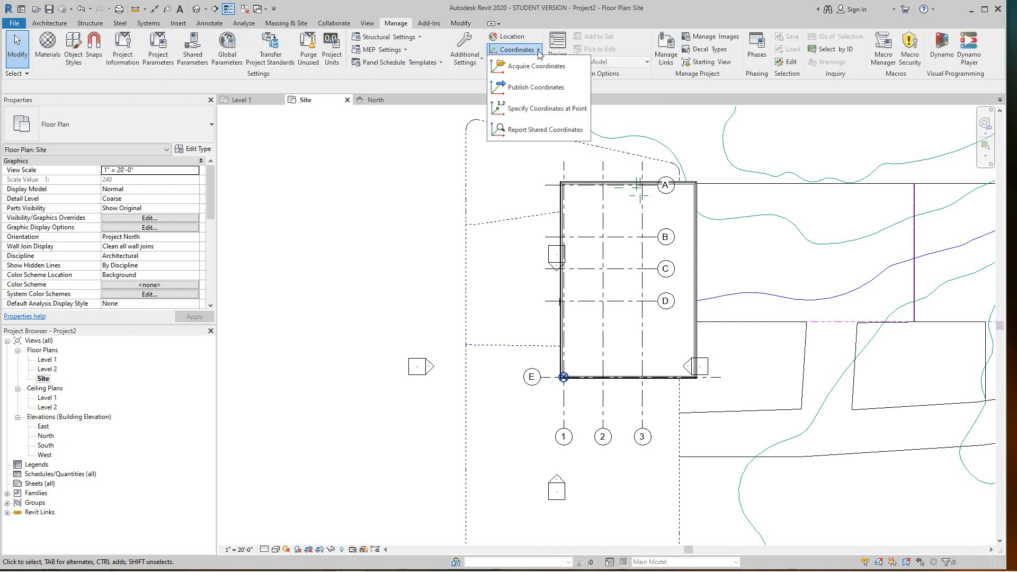
left_click(513, 130)
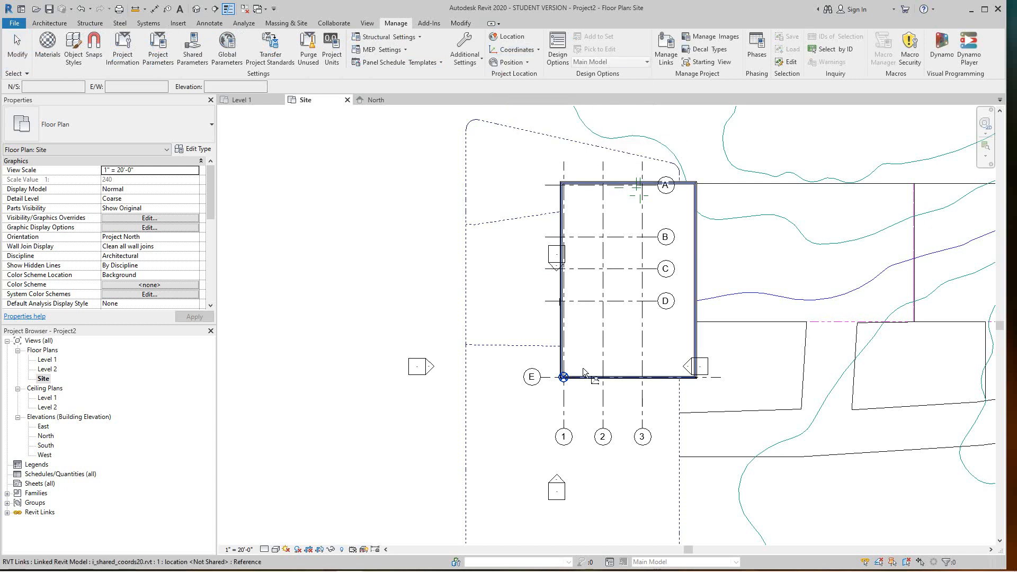
scroll(572, 385, "up", 3)
scroll(567, 385, "up", 5)
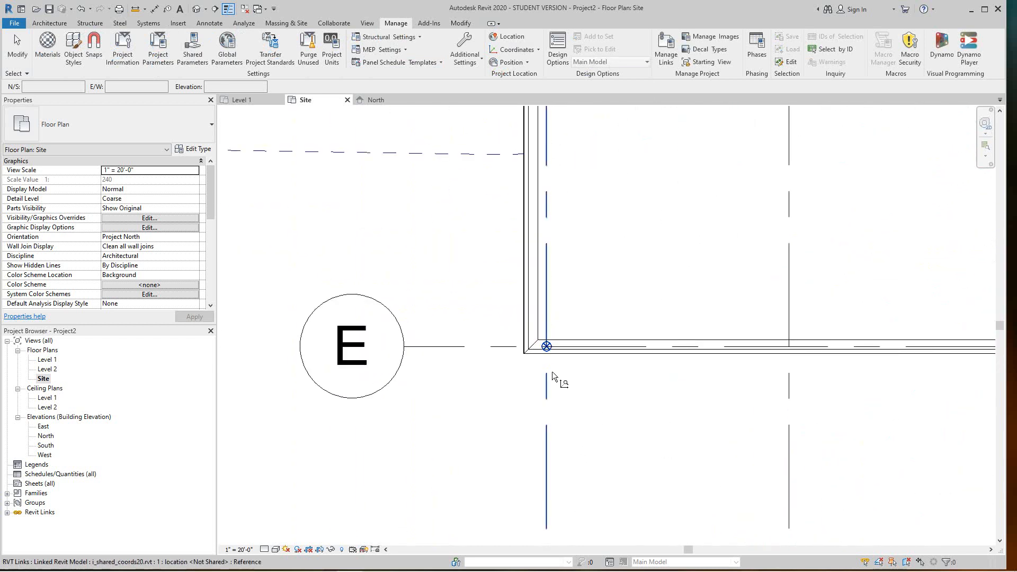
scroll(544, 353, "up", 4)
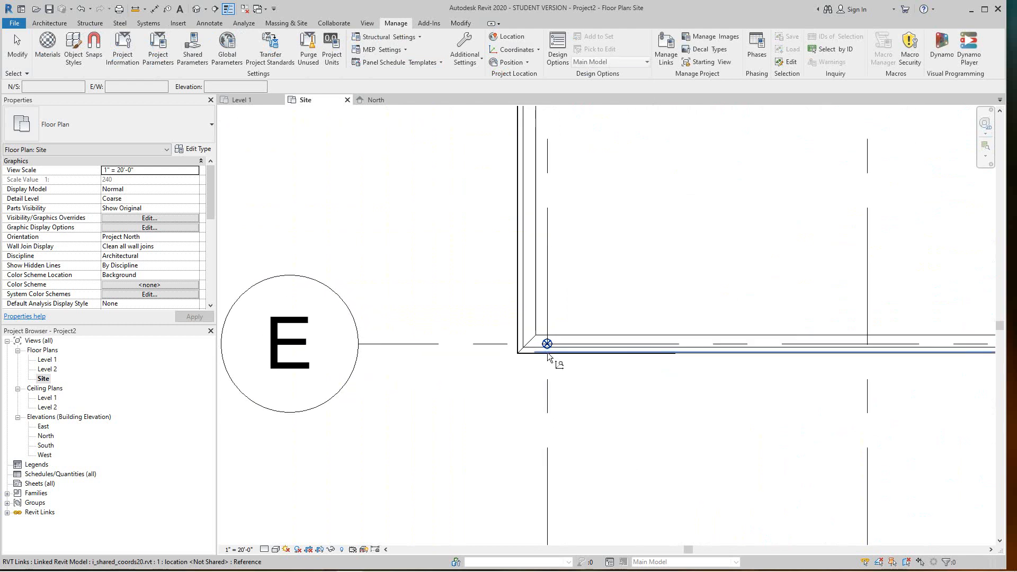
scroll(546, 335, "up", 2)
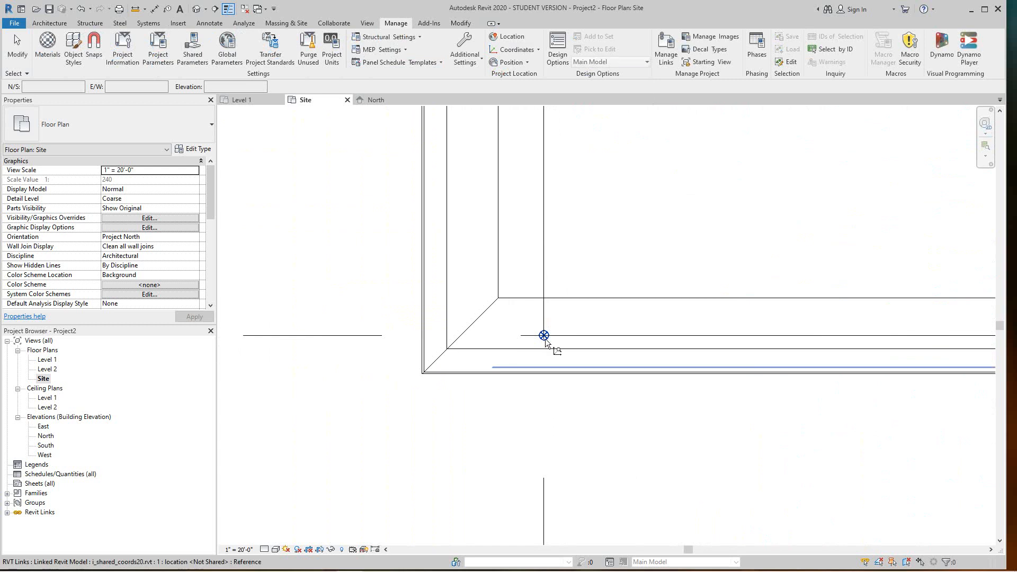
left_click(547, 332)
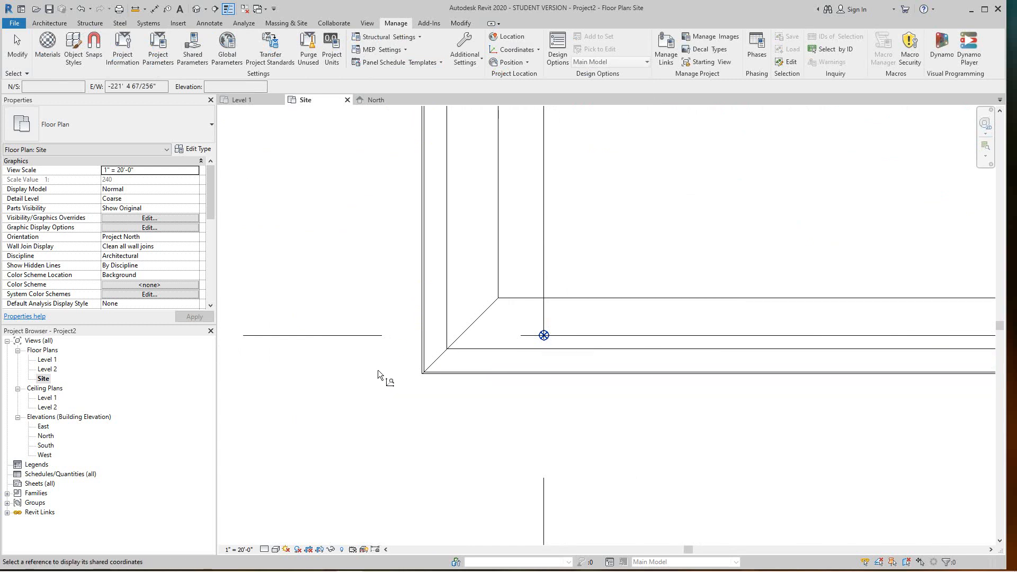
key("Escape")
scroll(546, 338, "up", 1)
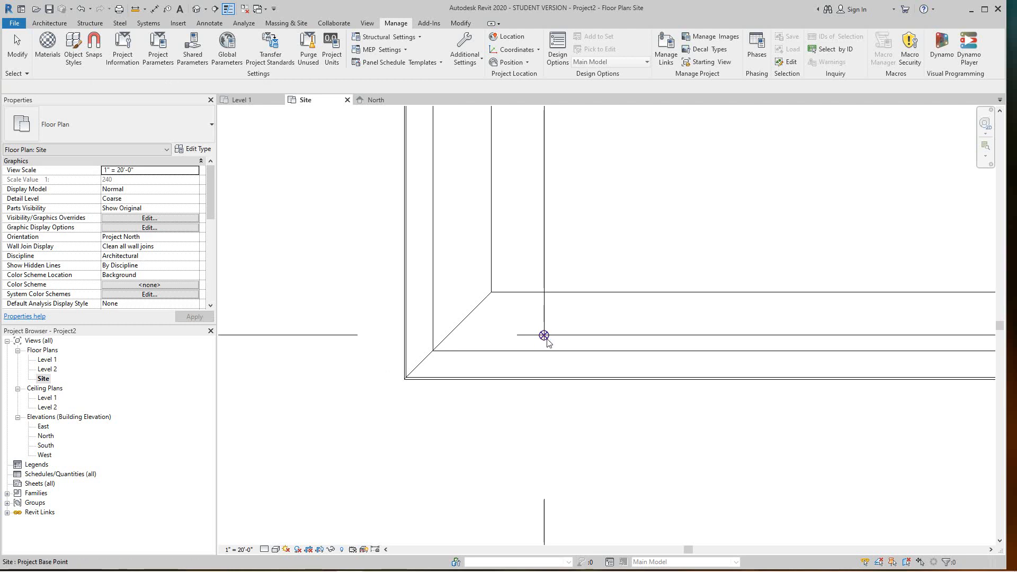
left_click(545, 337)
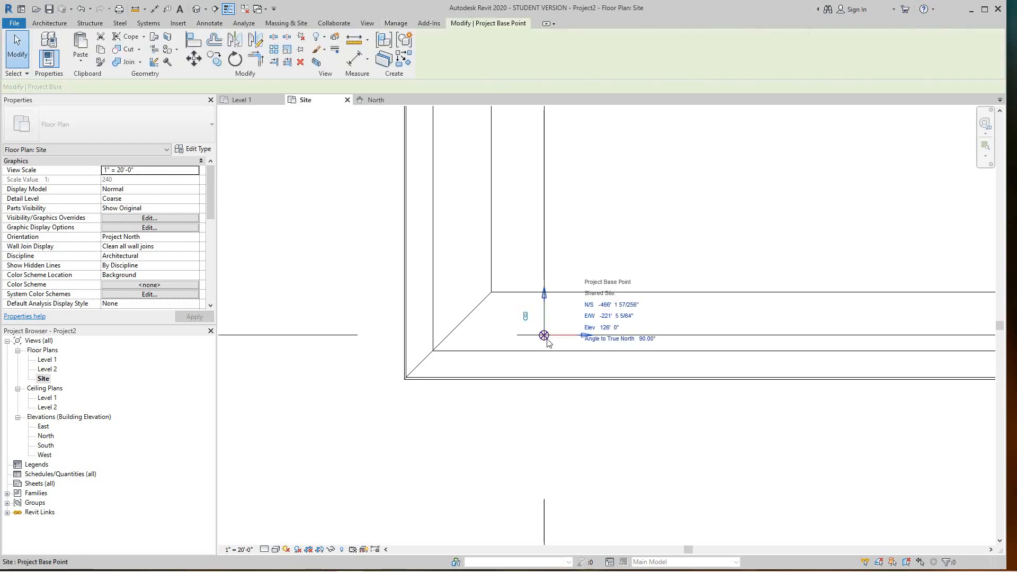
left_click(497, 416)
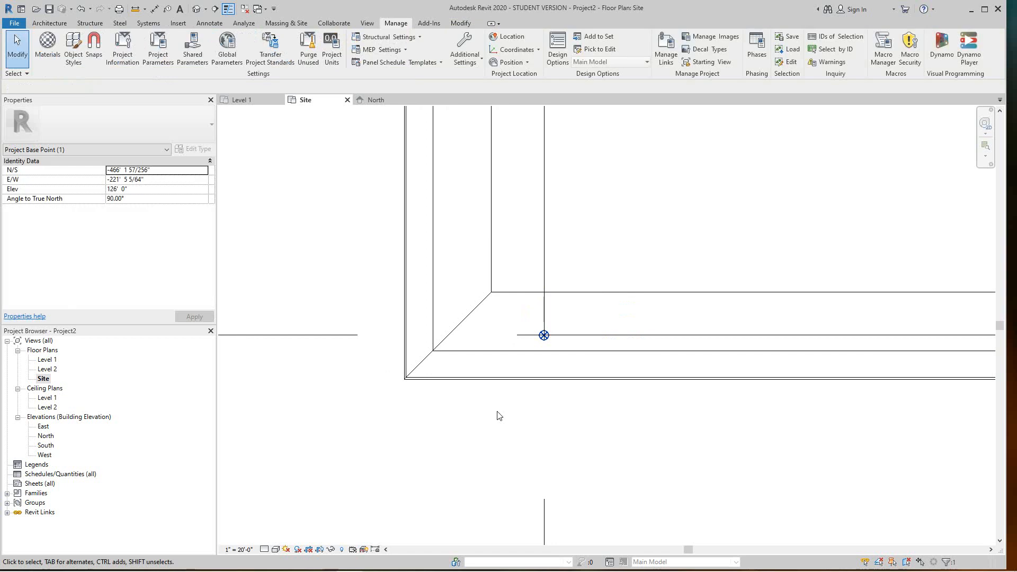
Report shared coordinates at the Project Base Point: N/S -466' 1 57/256", E/W -221' 5 5/64", elevation 126' 0"
left_click(539, 50)
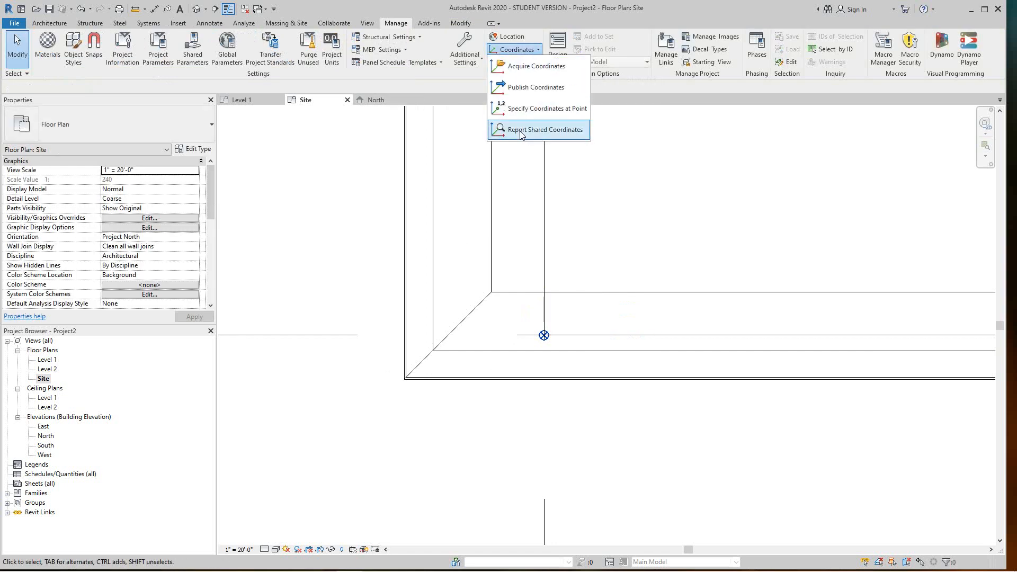
left_click(544, 129)
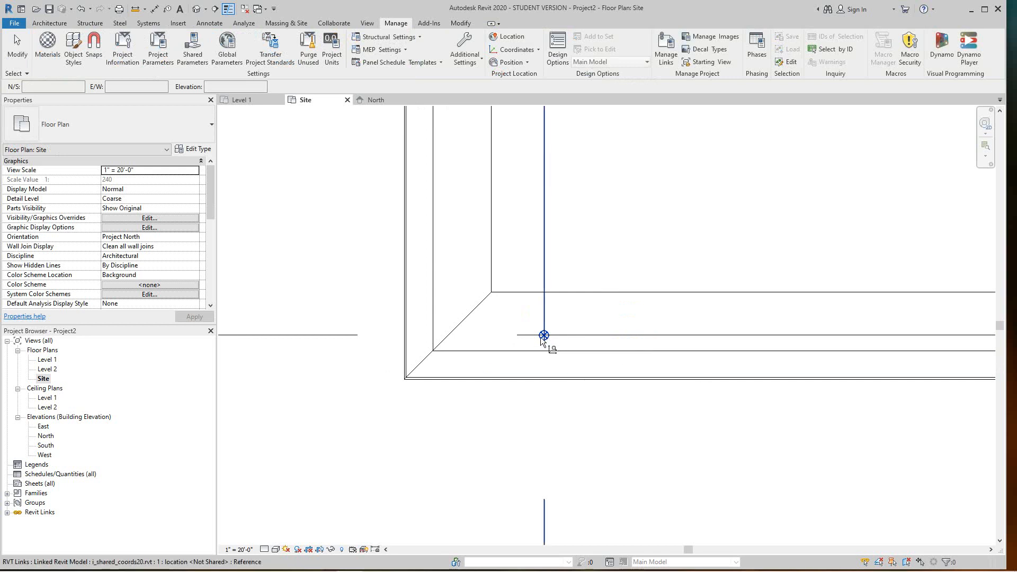
left_click(543, 335)
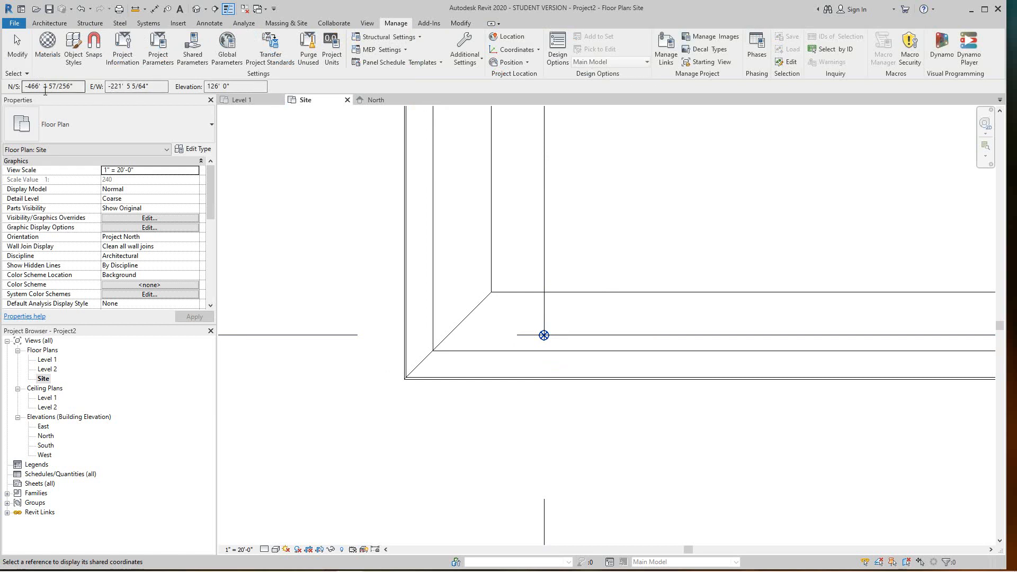
left_click(505, 313)
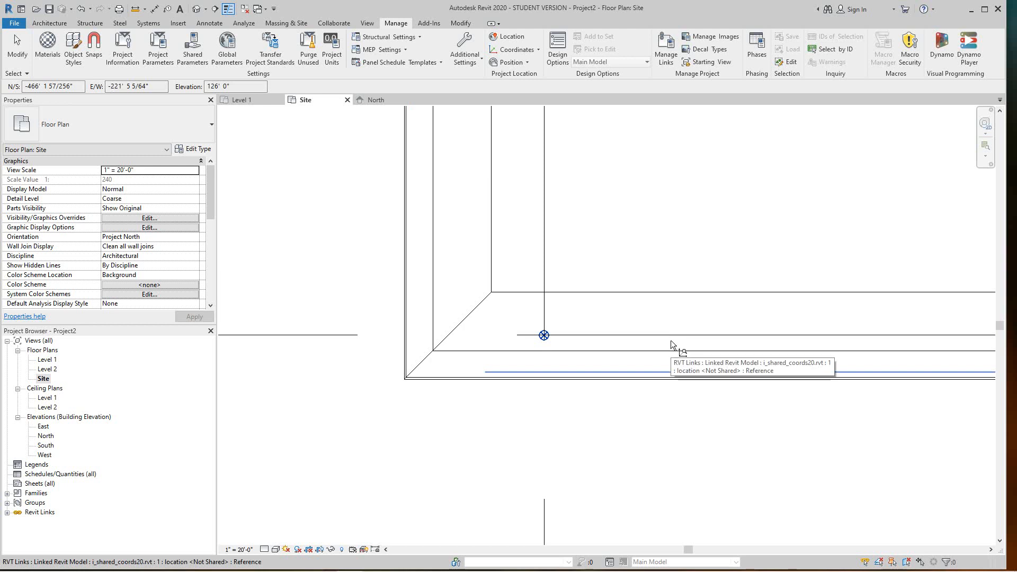
scroll(618, 319, "down", 6)
Pan and zoom the Site view back out to show the whole building and its grid bubbles
middle_click_drag(640, 392, 605, 439)
scroll(609, 427, "down", 2)
scroll(634, 367, "down", 5)
middle_click_drag(636, 369, 609, 435)
scroll(601, 283, "up", 4)
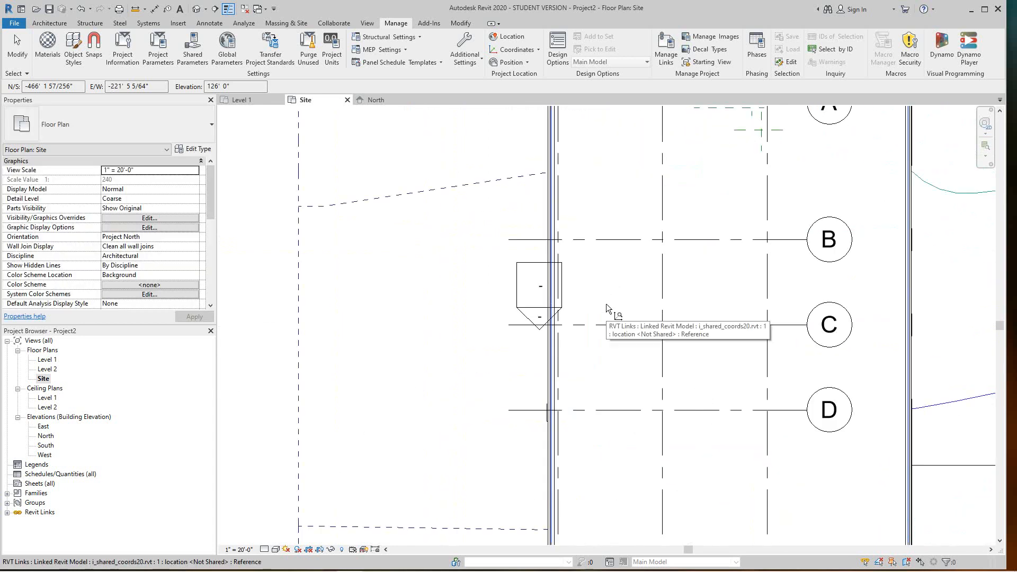
scroll(605, 309, "down", 4)
middle_click_drag(611, 318, 611, 320)
scroll(611, 320, "down", 2)
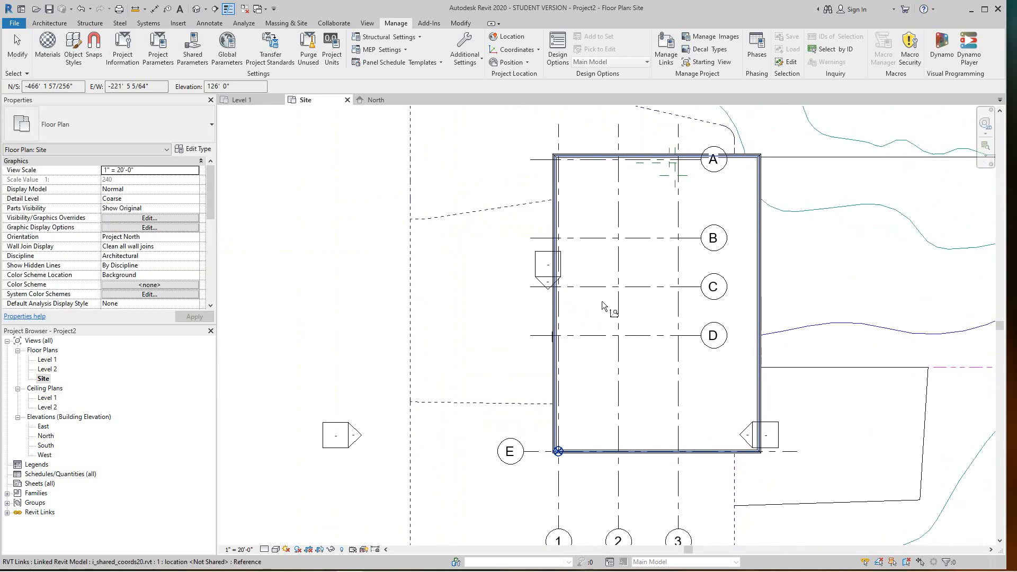
scroll(652, 375, "down", 3)
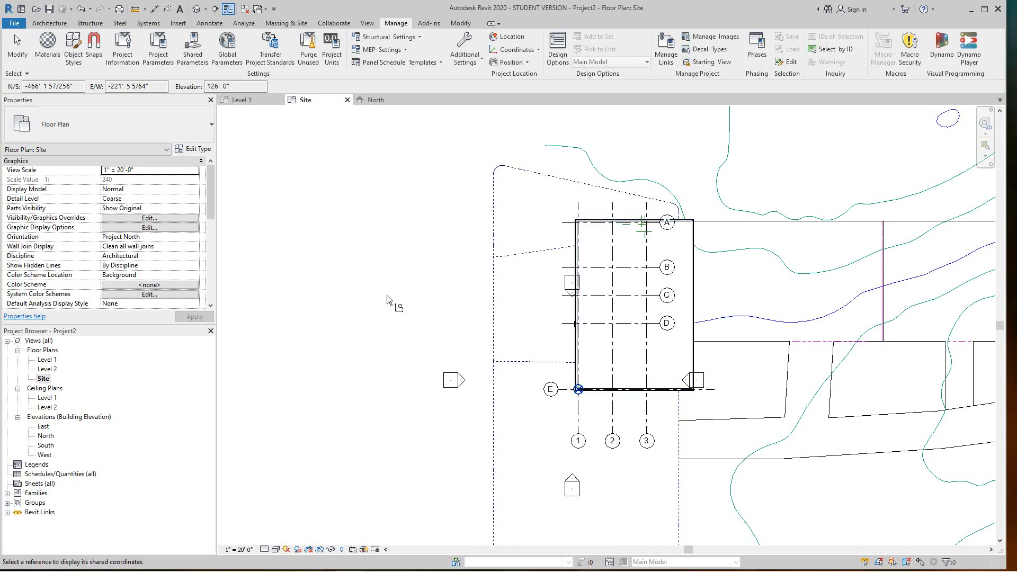
scroll(587, 398, "up", 5)
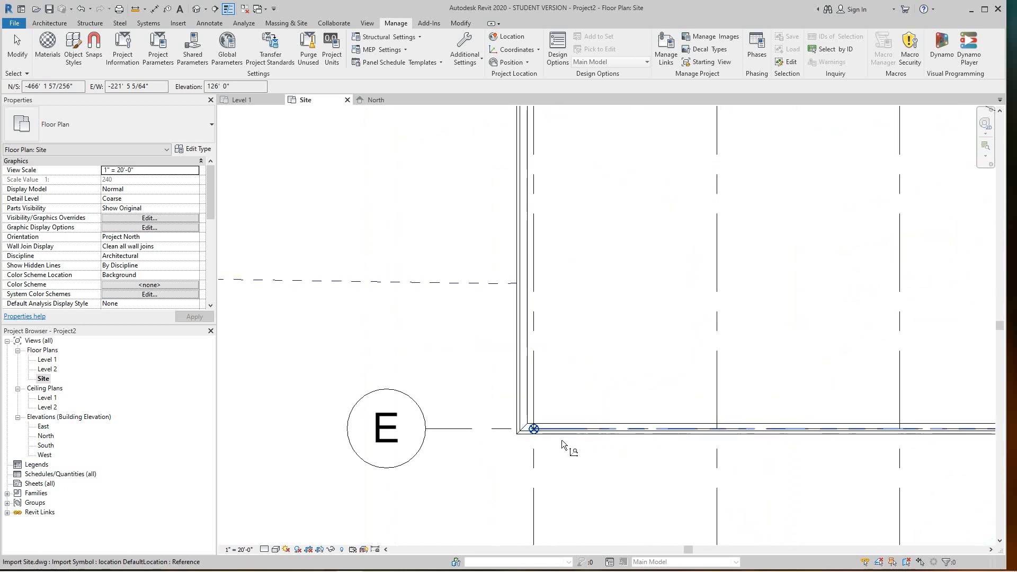
scroll(561, 440, "up", 4)
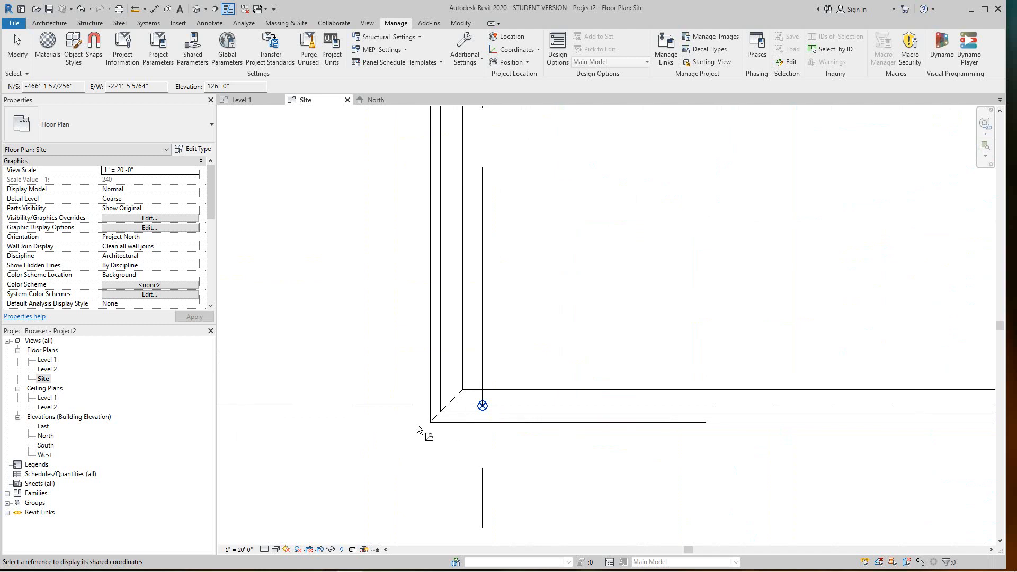
scroll(417, 423, "down", 1)
scroll(486, 382, "down", 1)
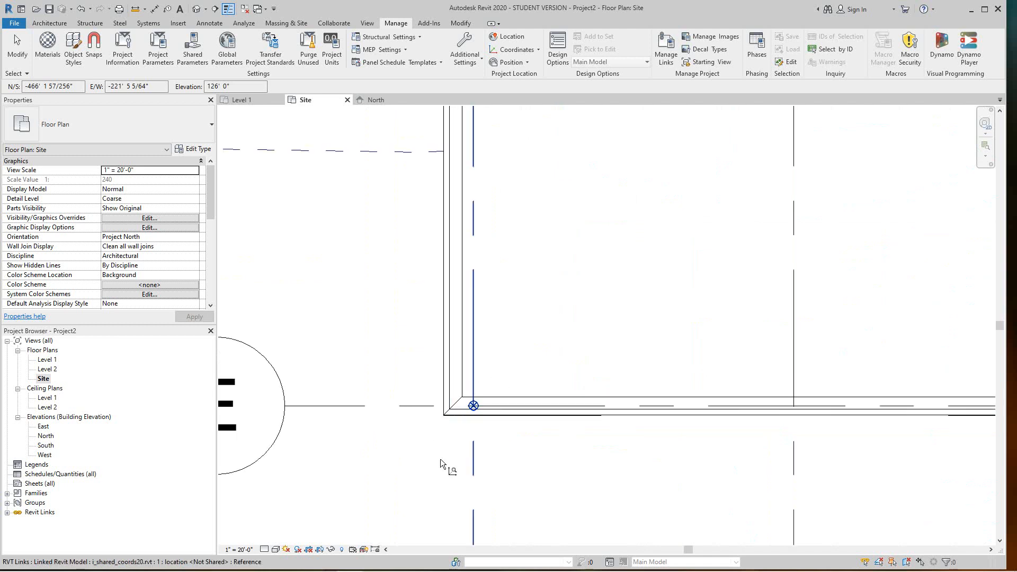
Cancel the coordinate reporting and select the linked building model
right_click(415, 468)
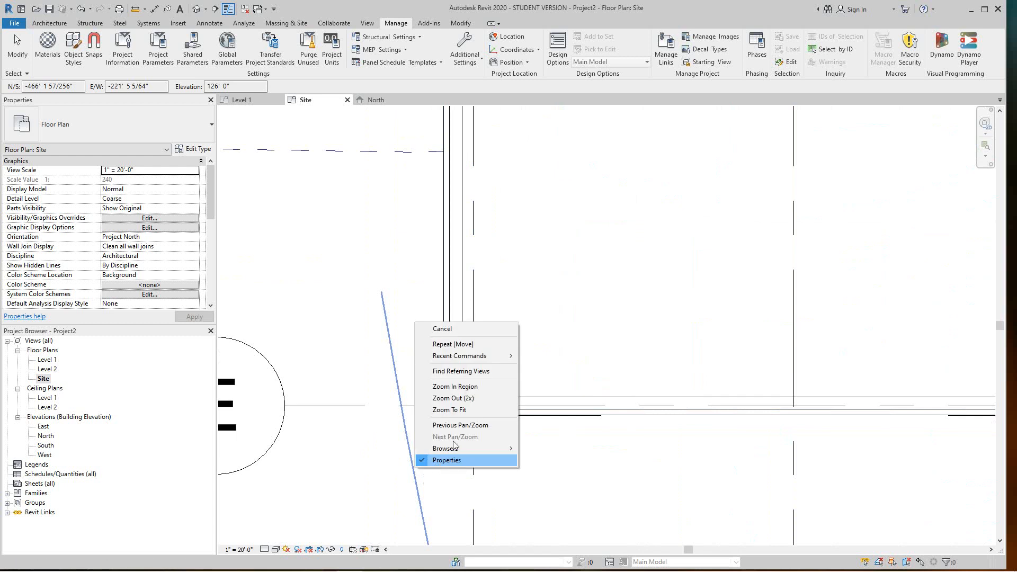
left_click(457, 330)
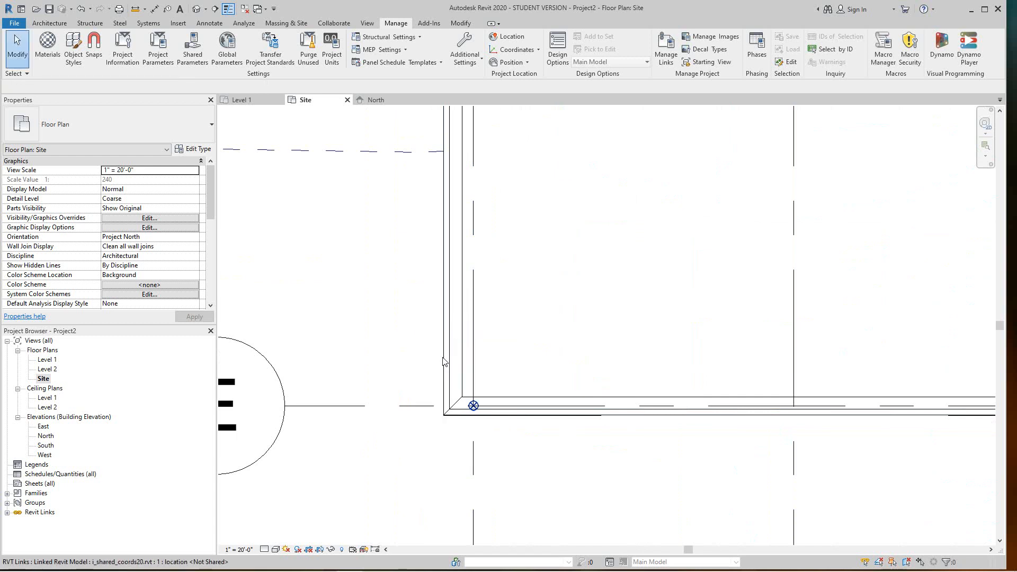
scroll(455, 399, "down", 2)
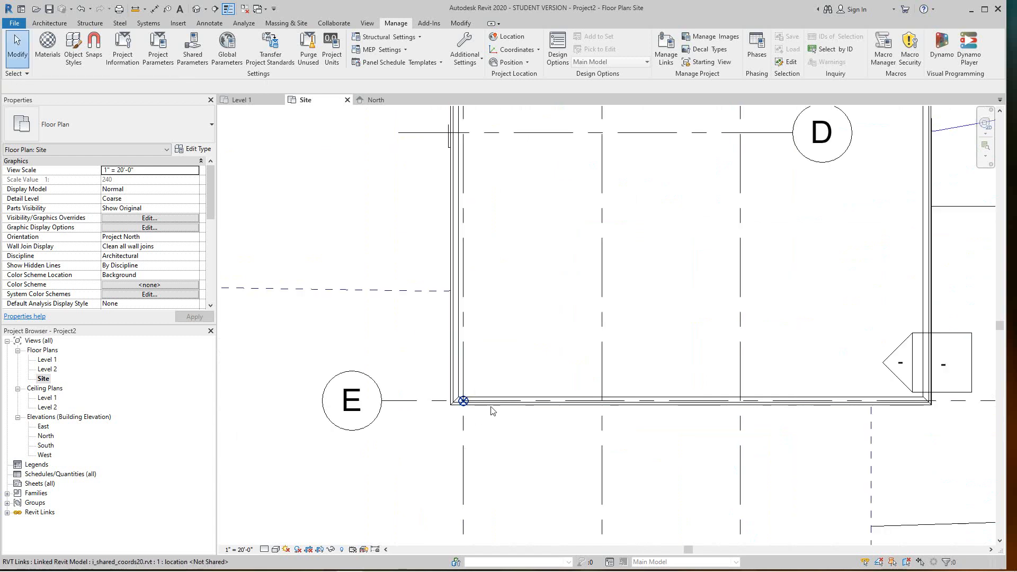
scroll(492, 416, "down", 4)
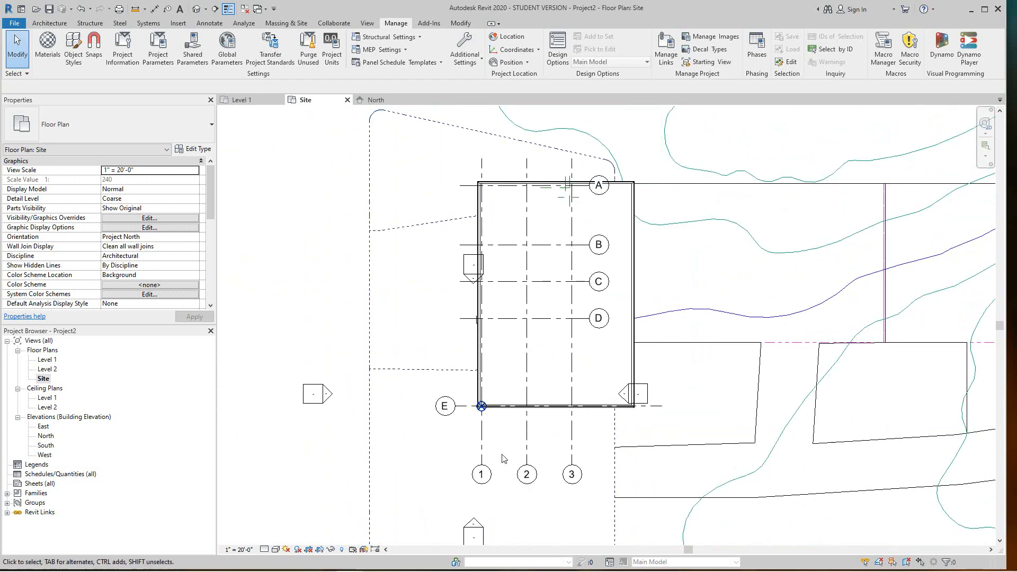
left_click(528, 436)
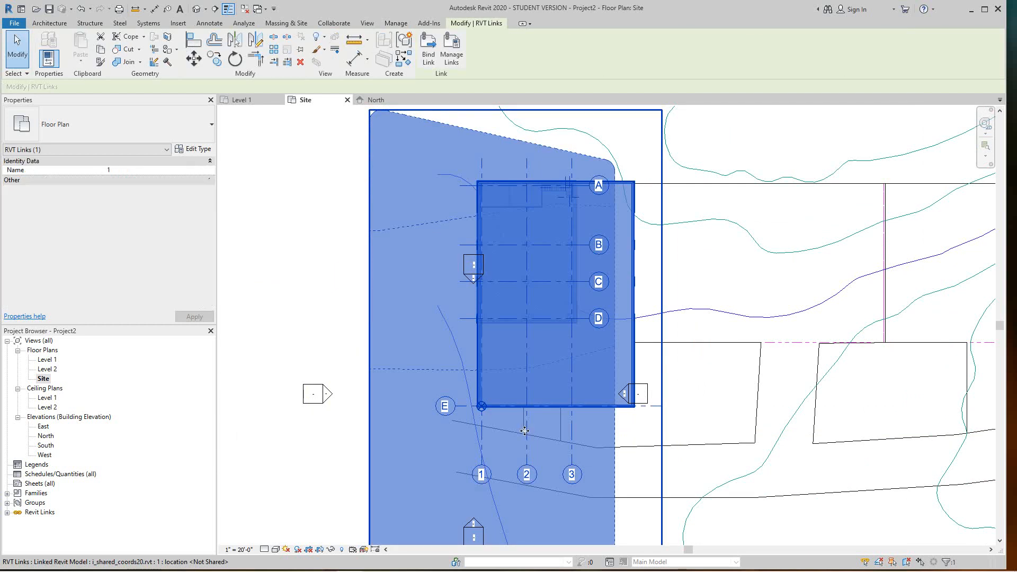
Move the linked building from its wall corner onto the project base point
left_click(194, 58)
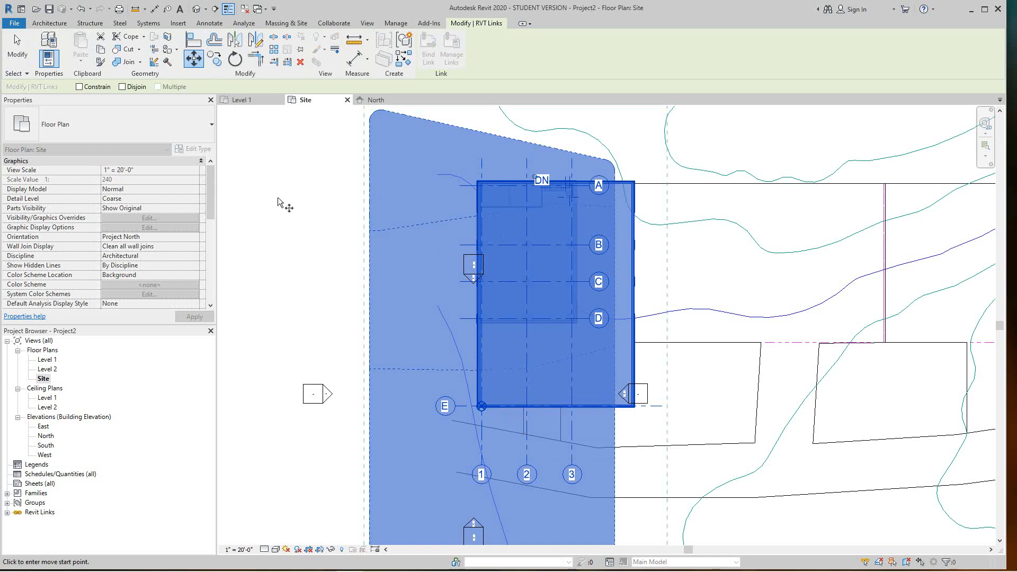
scroll(483, 411, "up", 6)
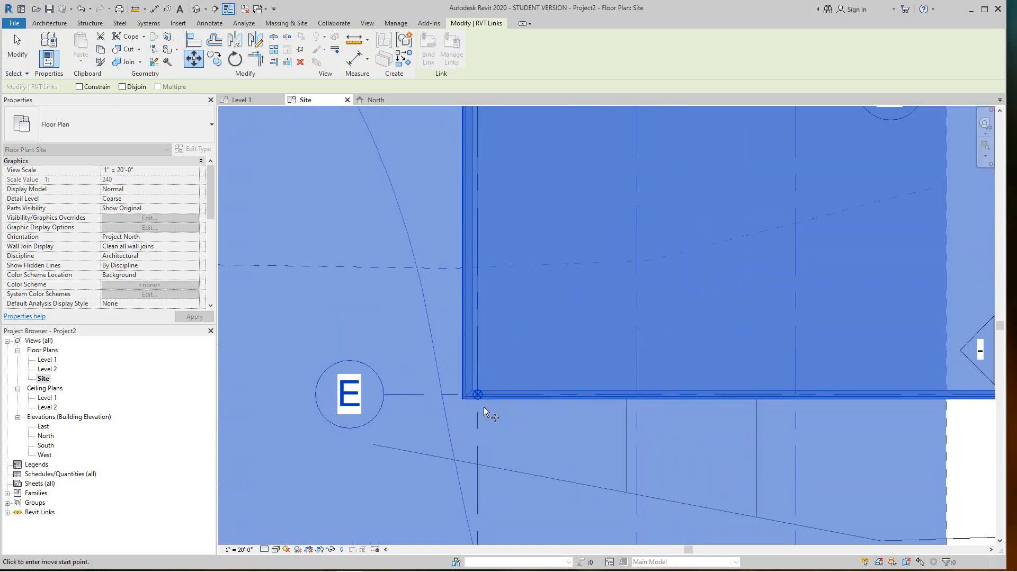
scroll(477, 393, "up", 3)
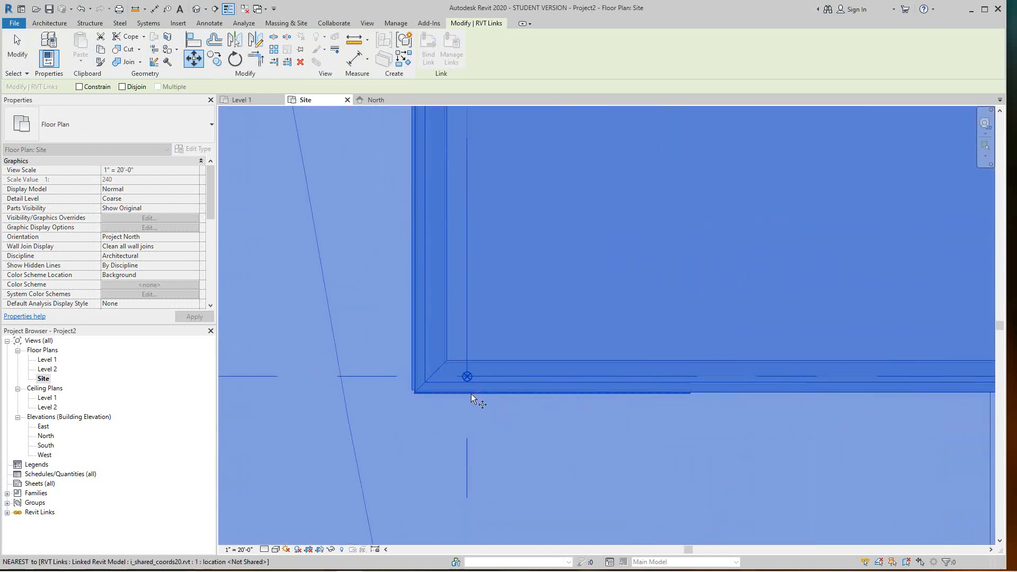
left_click(446, 358)
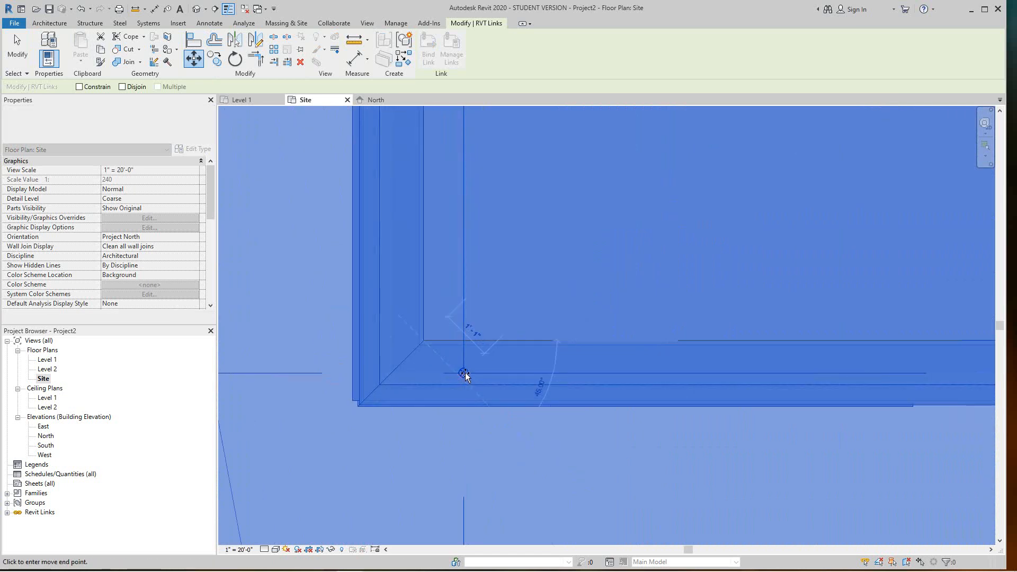
left_click(463, 374)
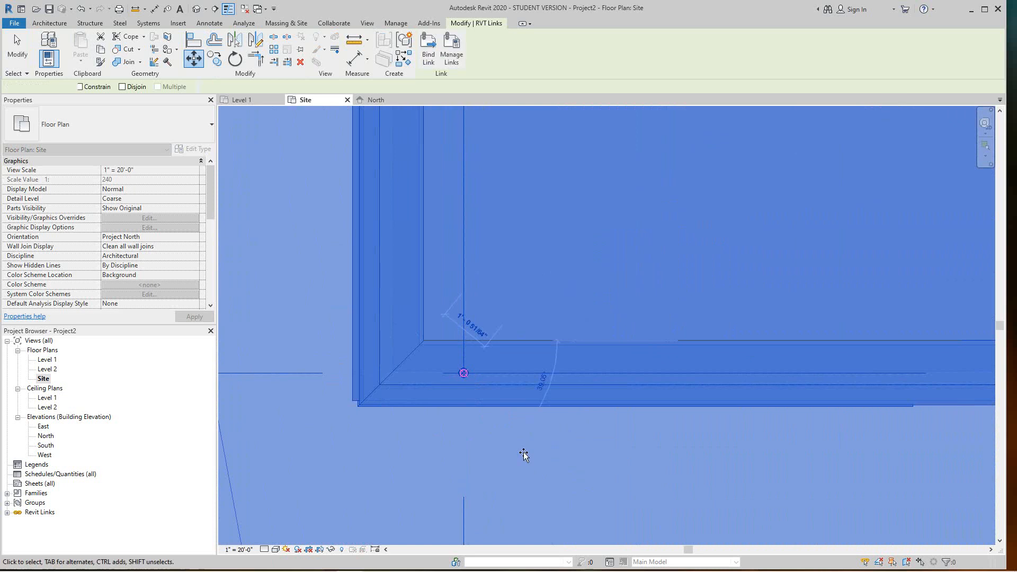
left_click(504, 405)
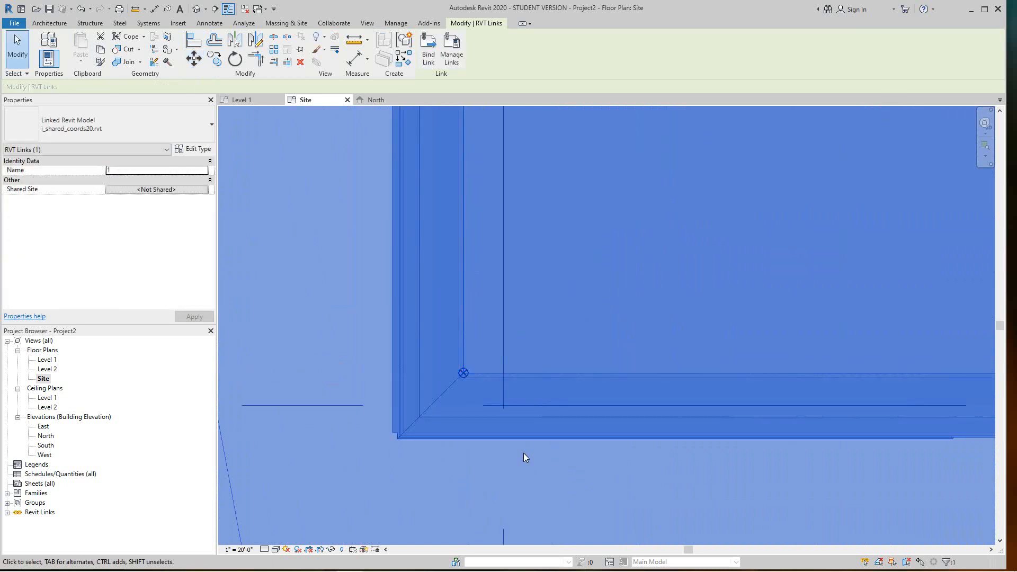
scroll(524, 455, "down", 6)
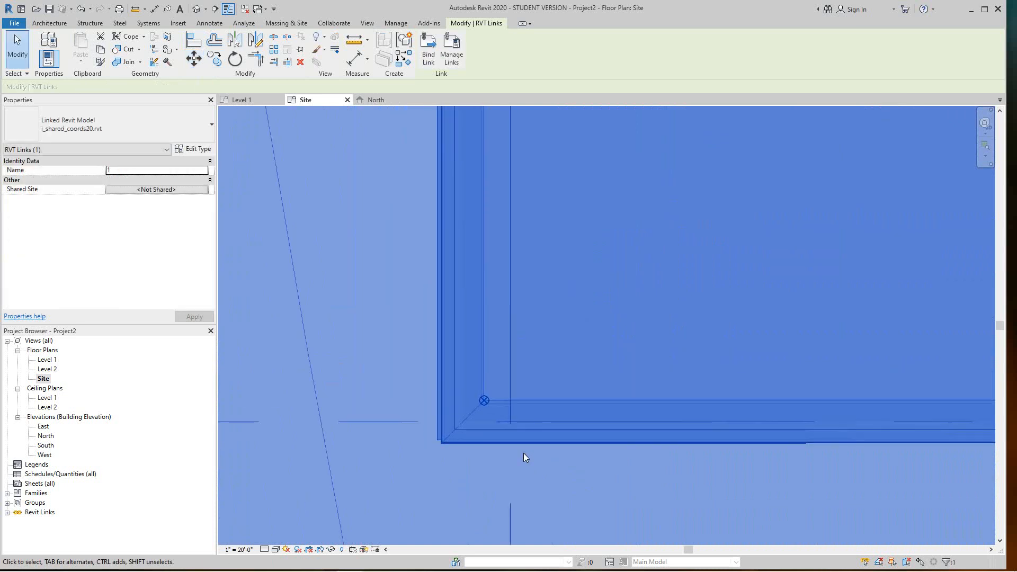
scroll(525, 454, "down", 4)
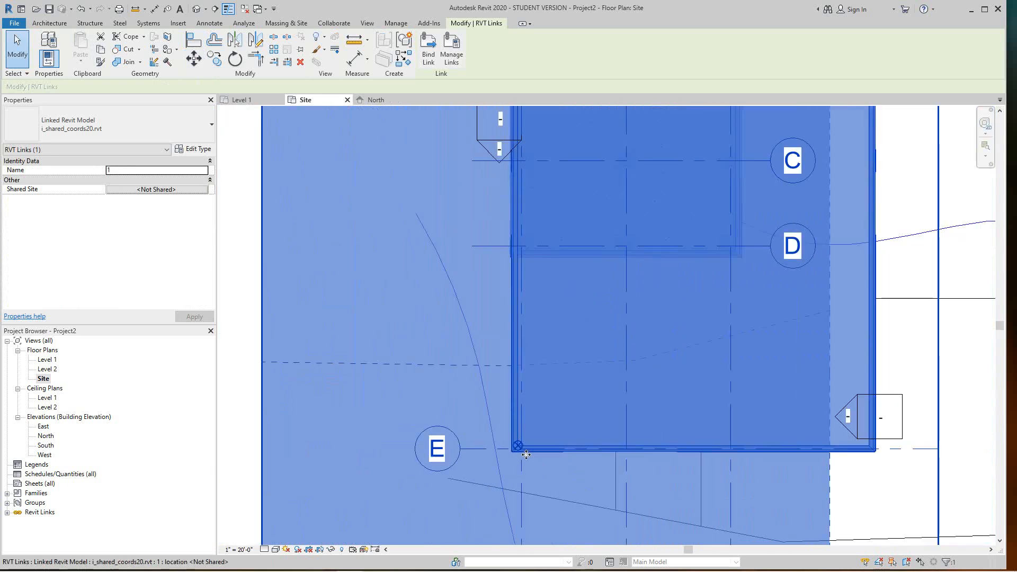
scroll(524, 454, "up", 8)
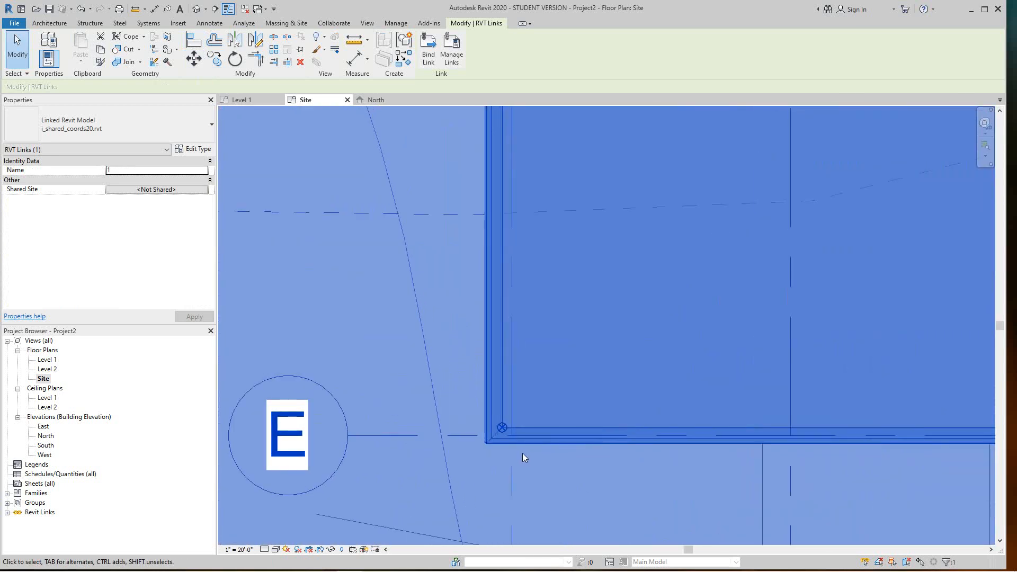
Shift the linked model's corner to a new position with Move
left_click(194, 59)
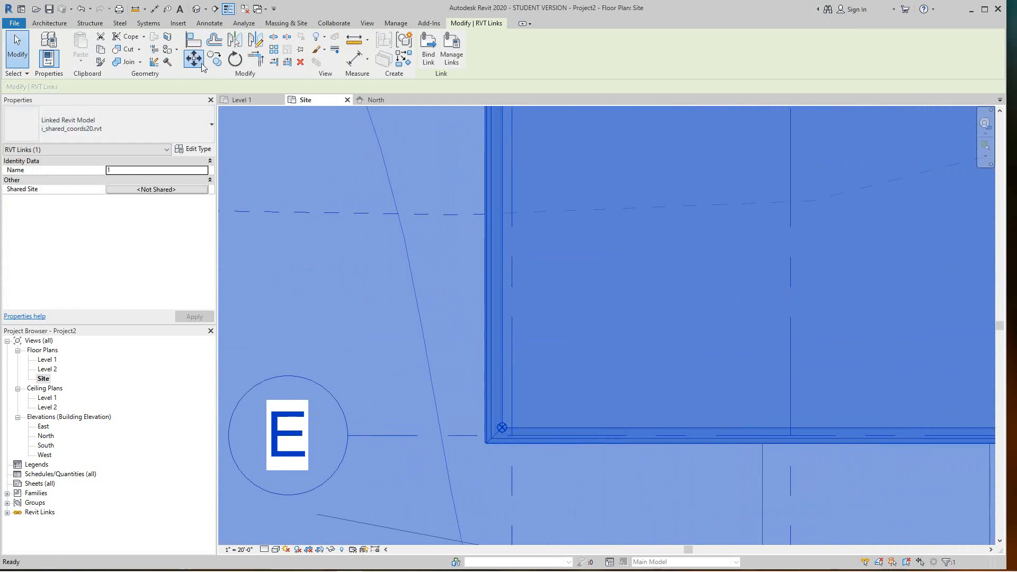
scroll(502, 429, "up", 1)
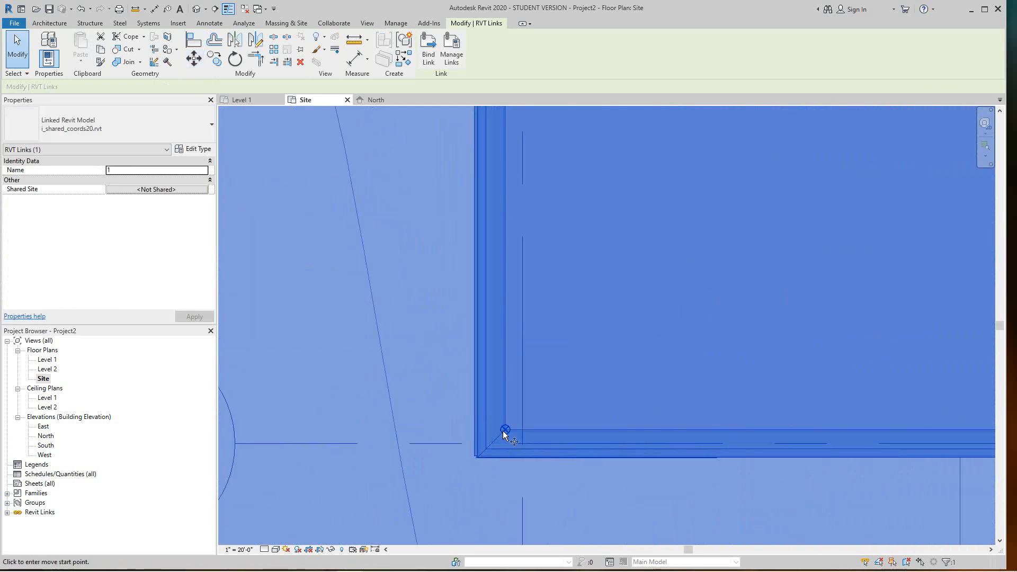
scroll(503, 429, "up", 5)
left_click(508, 429)
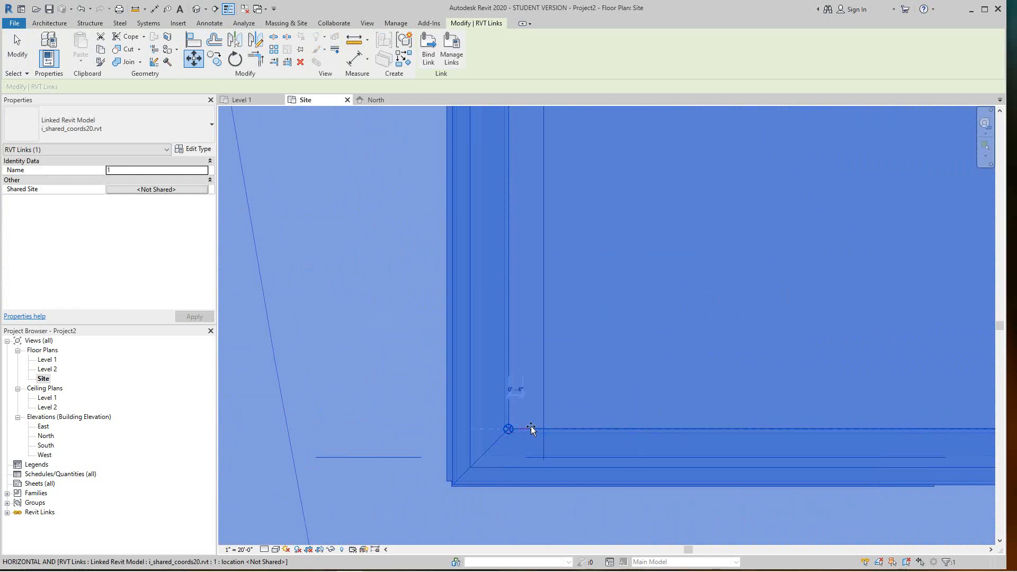
left_click(543, 429)
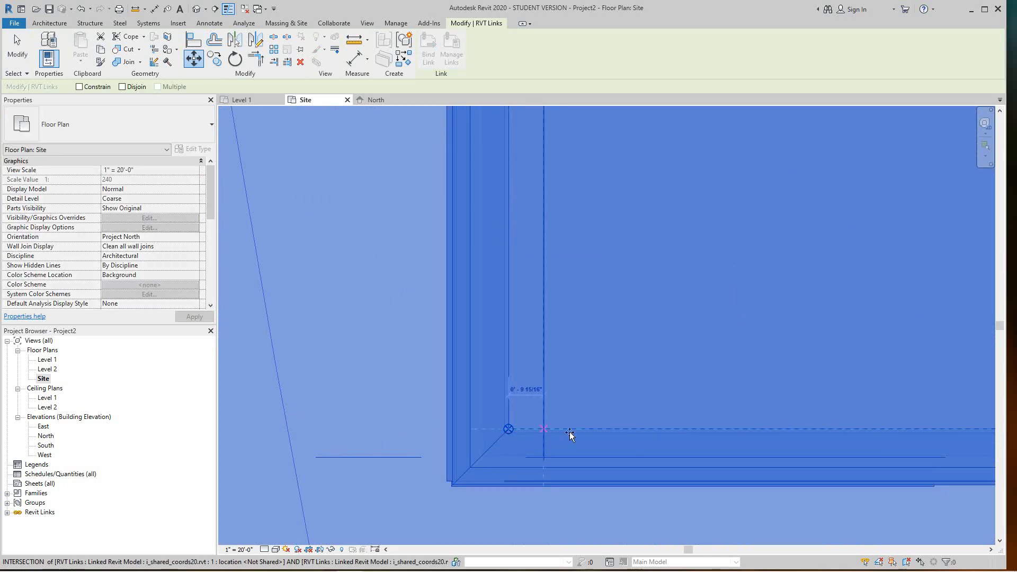
Move the building's outer lower-left corner exactly onto the base point marker at grid E
scroll(471, 425, "down", 3)
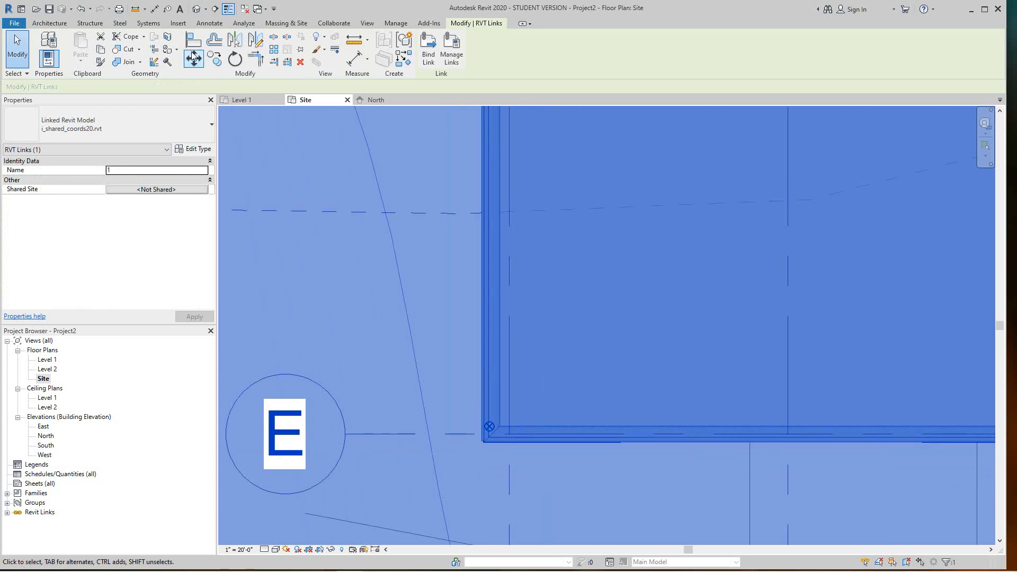
scroll(525, 431, "up", 2)
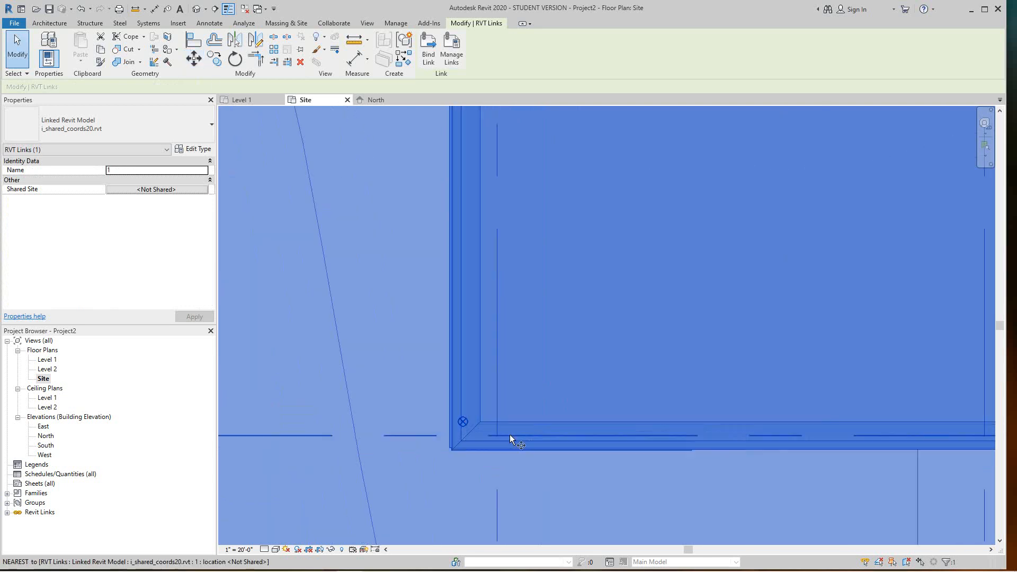
scroll(478, 434, "up", 5)
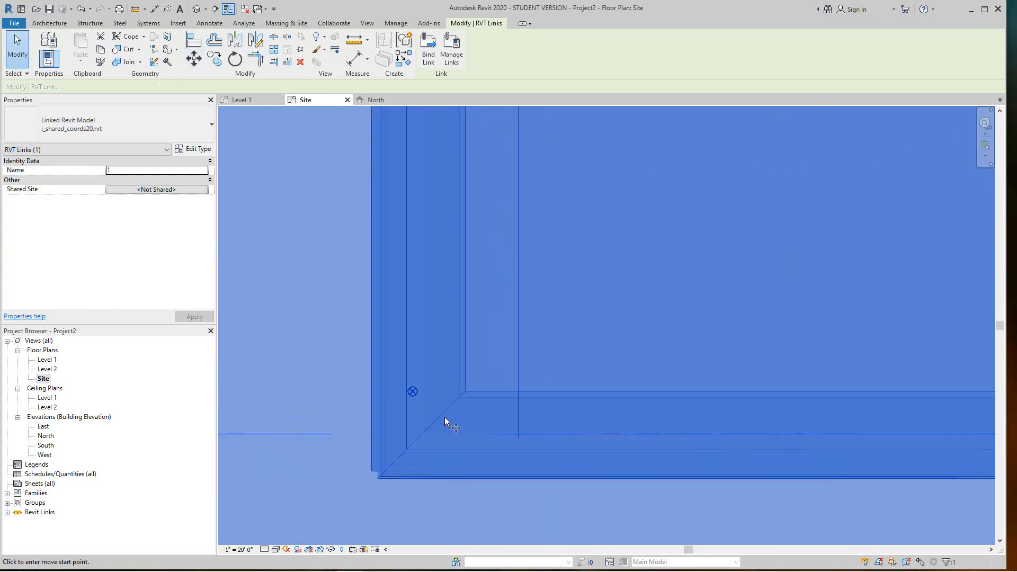
scroll(412, 393, "down", 2)
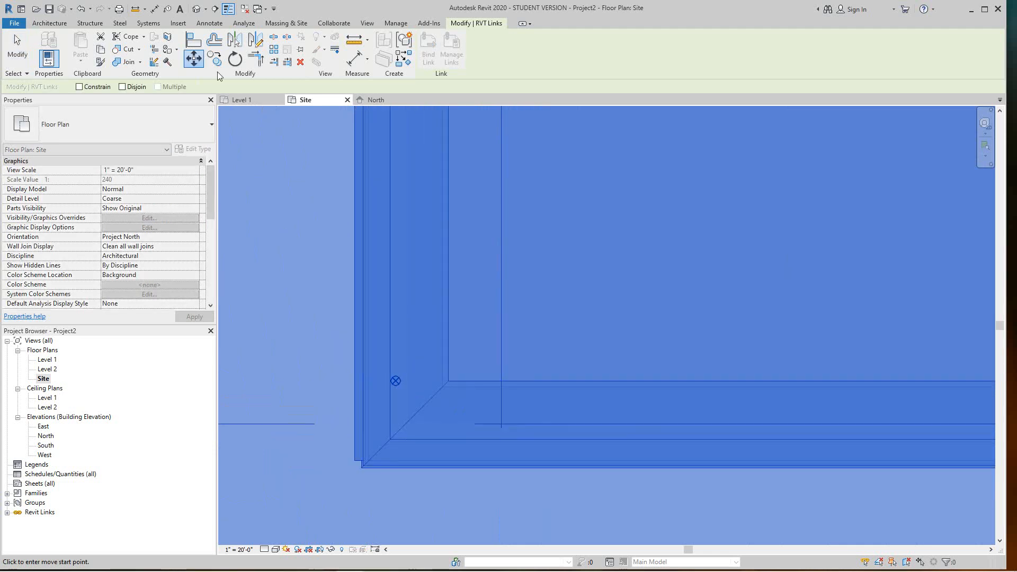
left_click(363, 465)
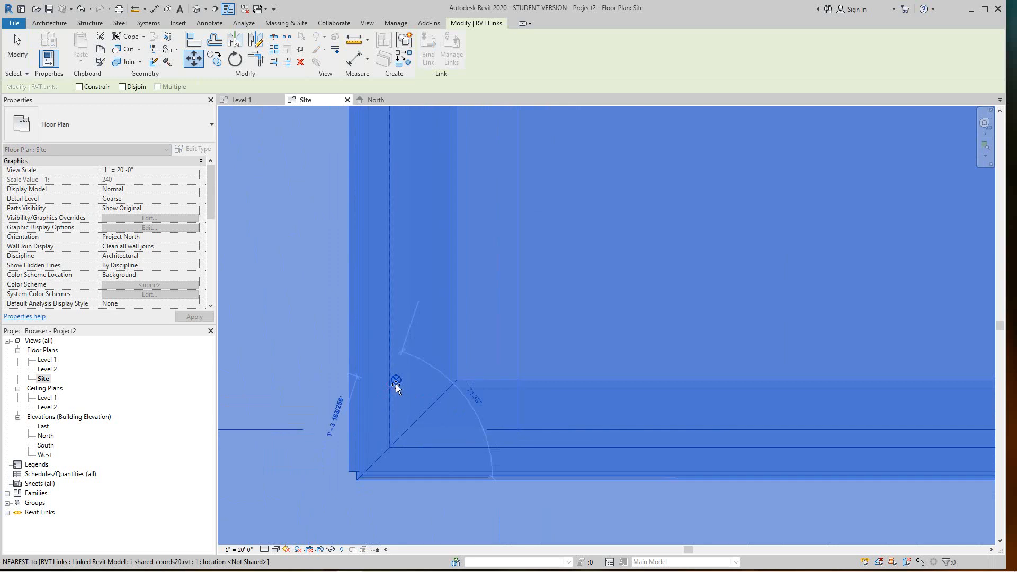
left_click(395, 383)
scroll(423, 410, "down", 4)
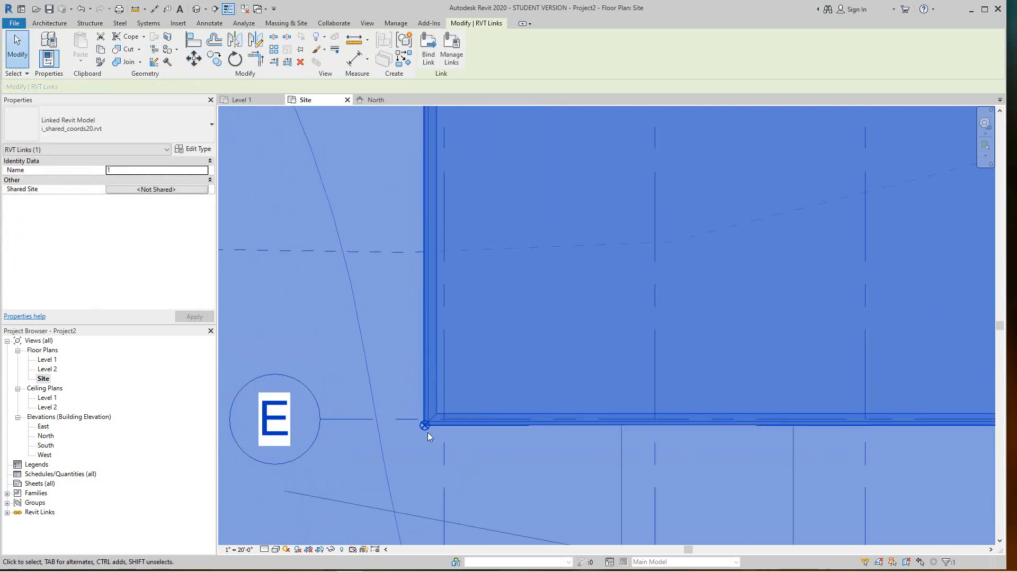
scroll(429, 436, "down", 5)
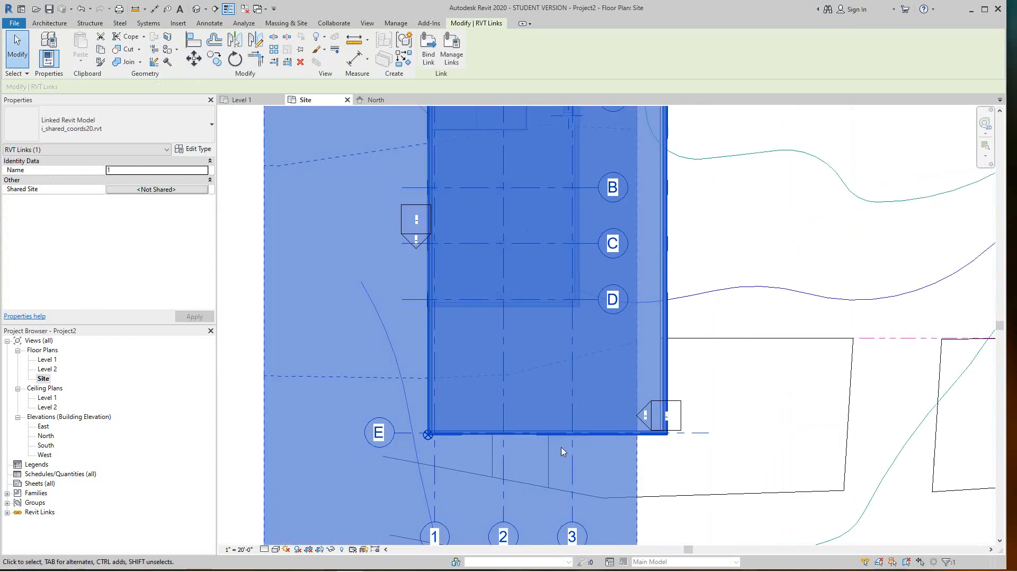
scroll(561, 448, "down", 2)
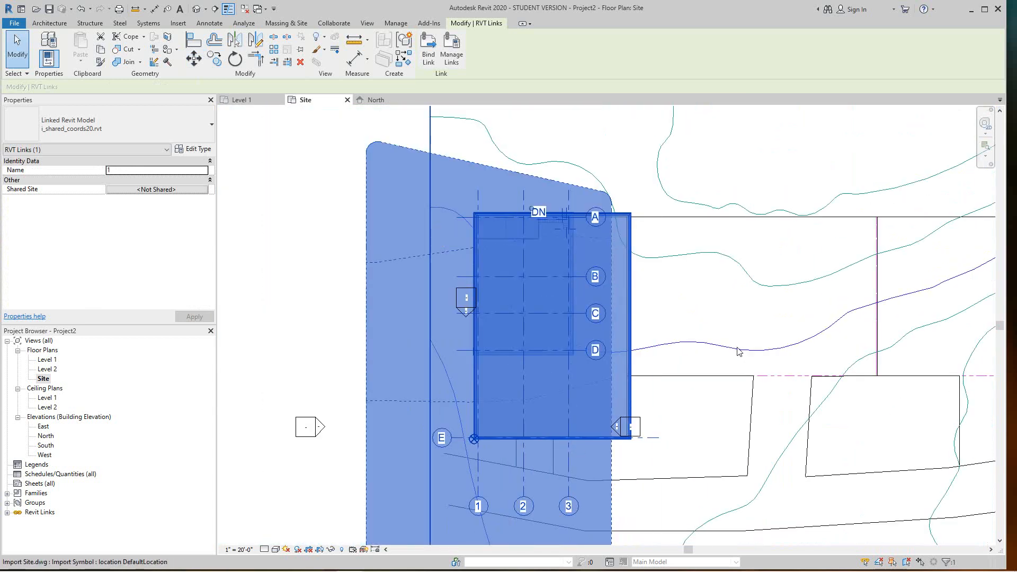
Read the corner's shared coordinates: N/S -466' 1 57/256", E/W -221' 5 5/64", elevation 126' 0"
left_click(738, 350)
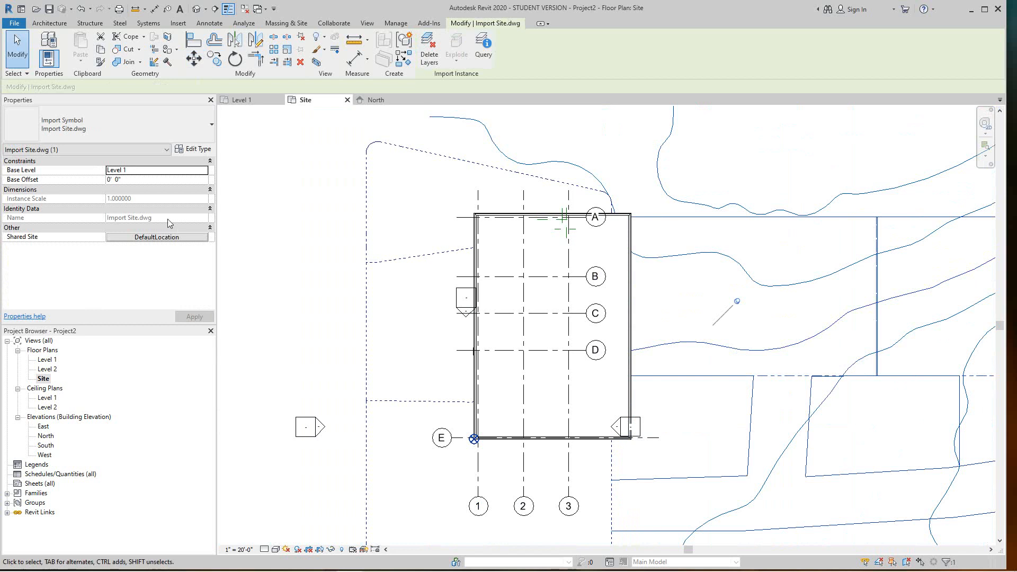
left_click(397, 23)
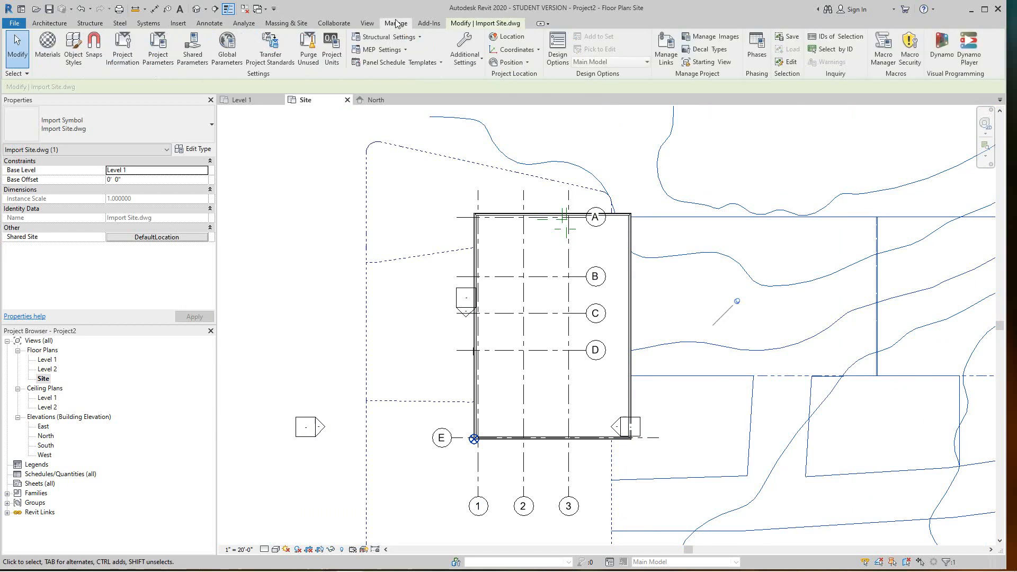
left_click(538, 51)
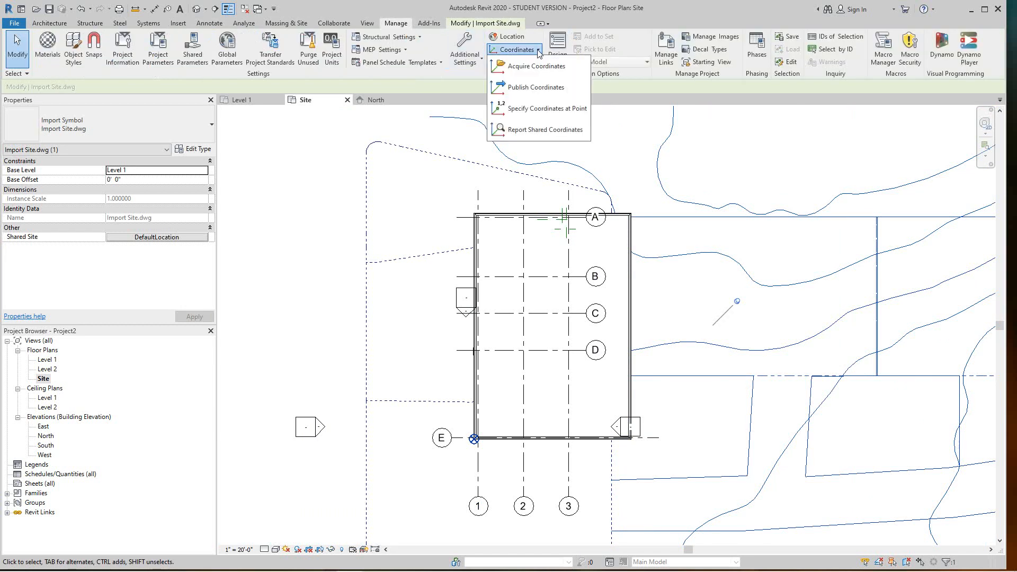
left_click(545, 129)
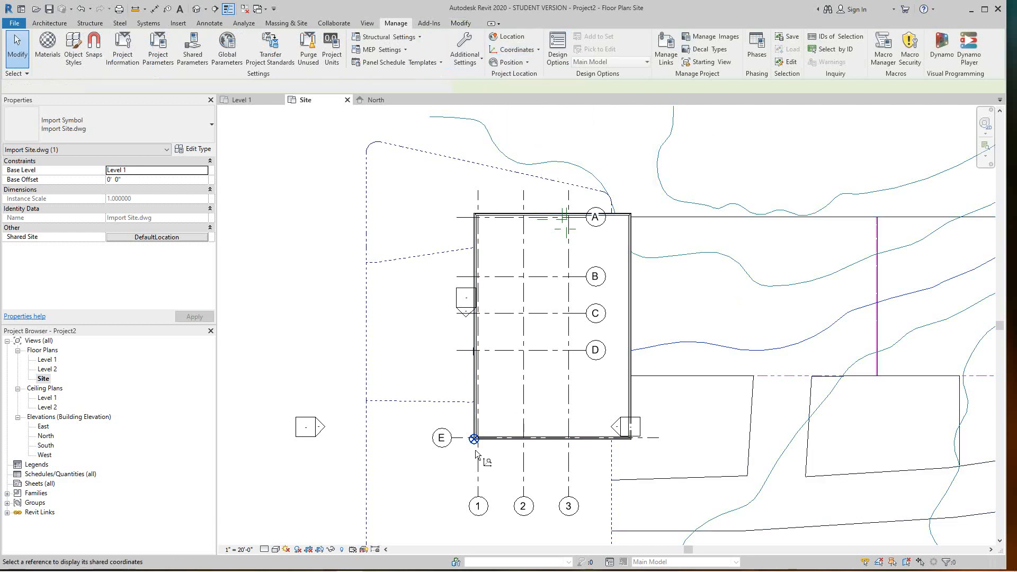
scroll(474, 449, "up", 3)
scroll(466, 441, "up", 1)
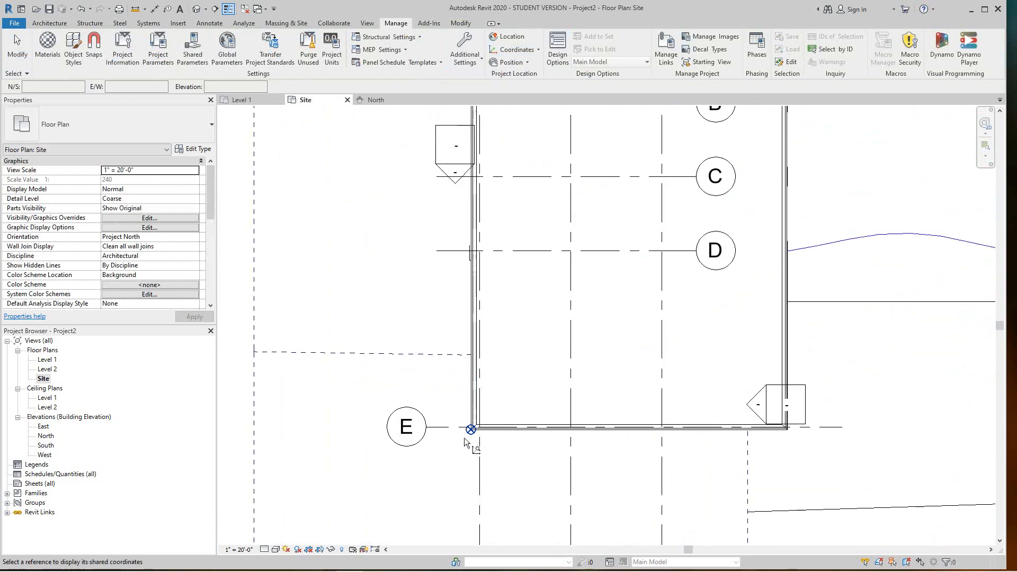
scroll(465, 438, "up", 2)
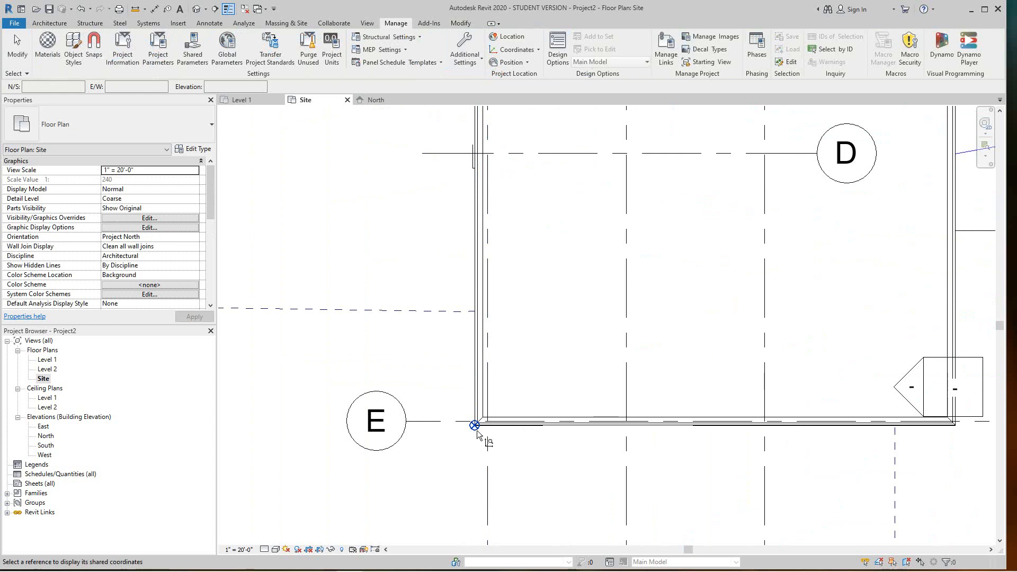
left_click(475, 427)
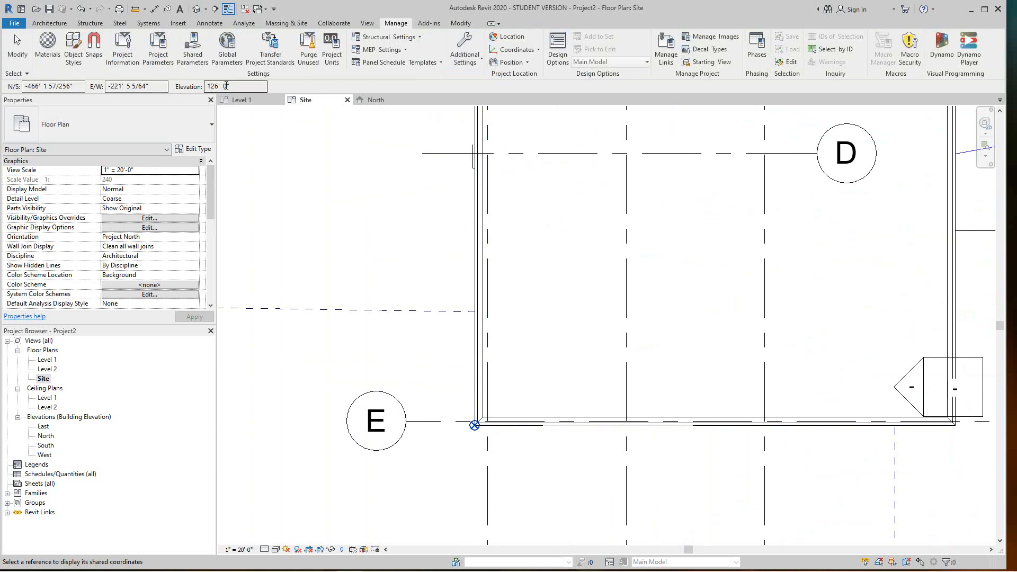
scroll(339, 281, "down", 3)
scroll(399, 308, "down", 2)
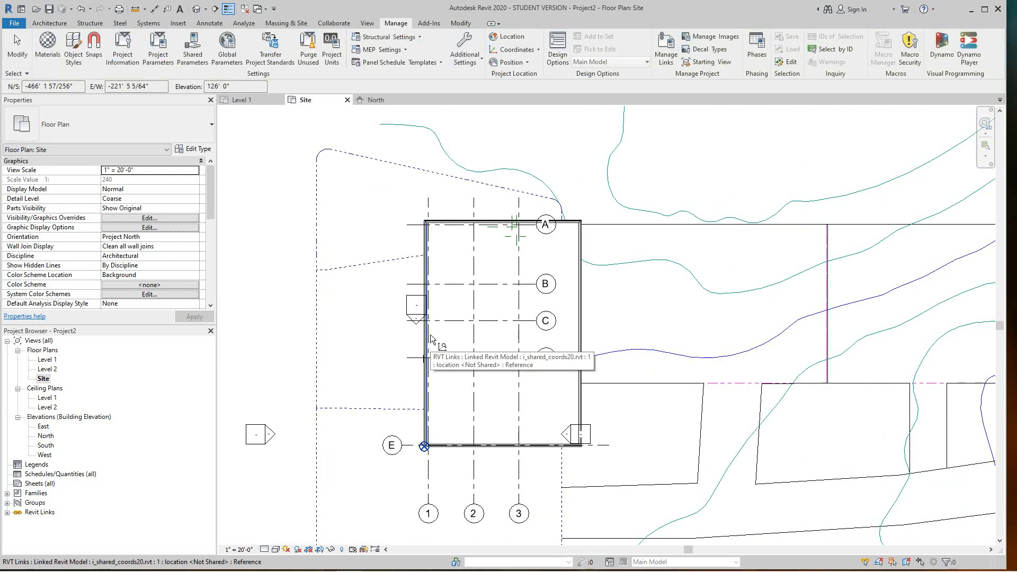
mouse_move(409, 571)
left_click(375, 559)
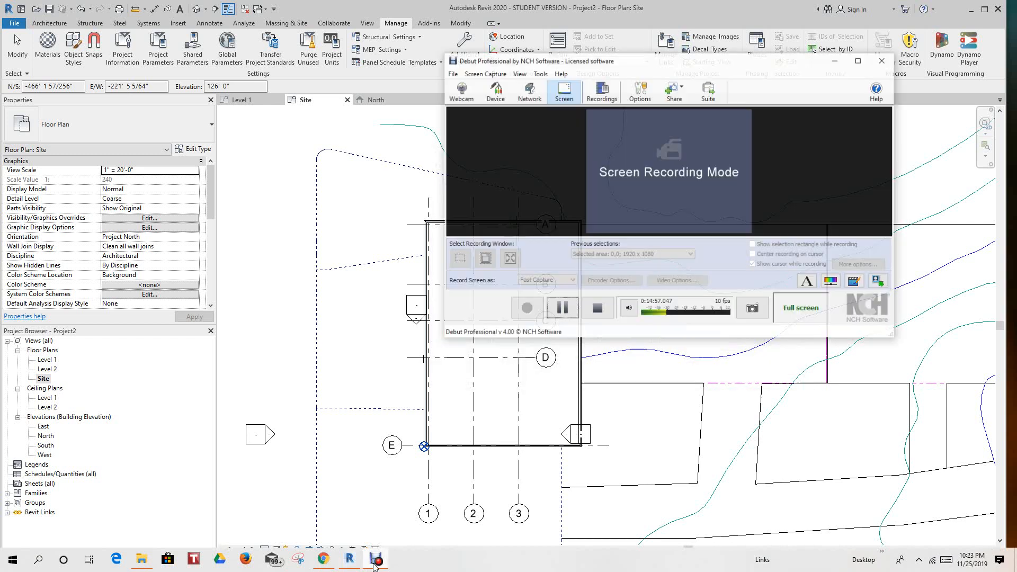